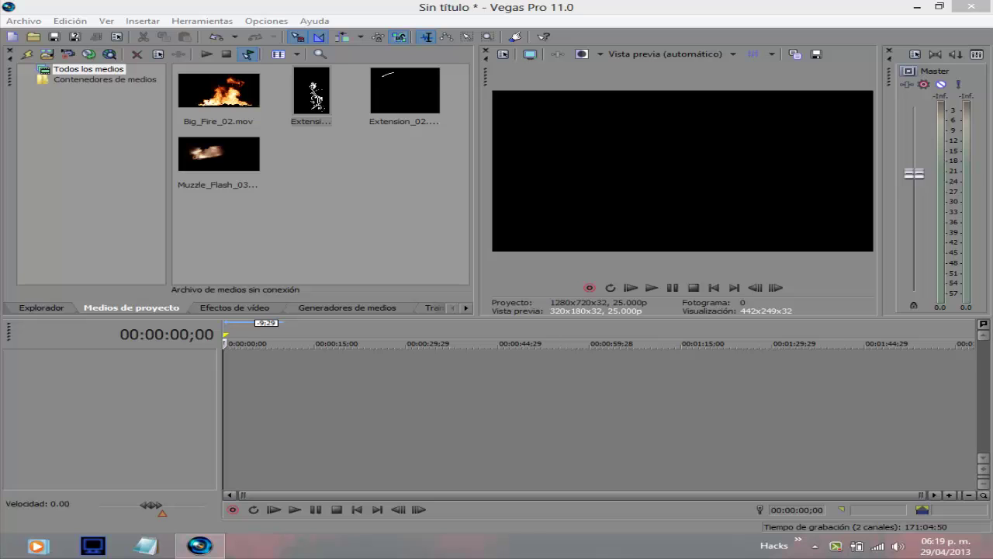
Step: Preview the Extension_01.mov, Extension_02.mov and Big_Fire_02.mov clips from the project media
click(316, 99)
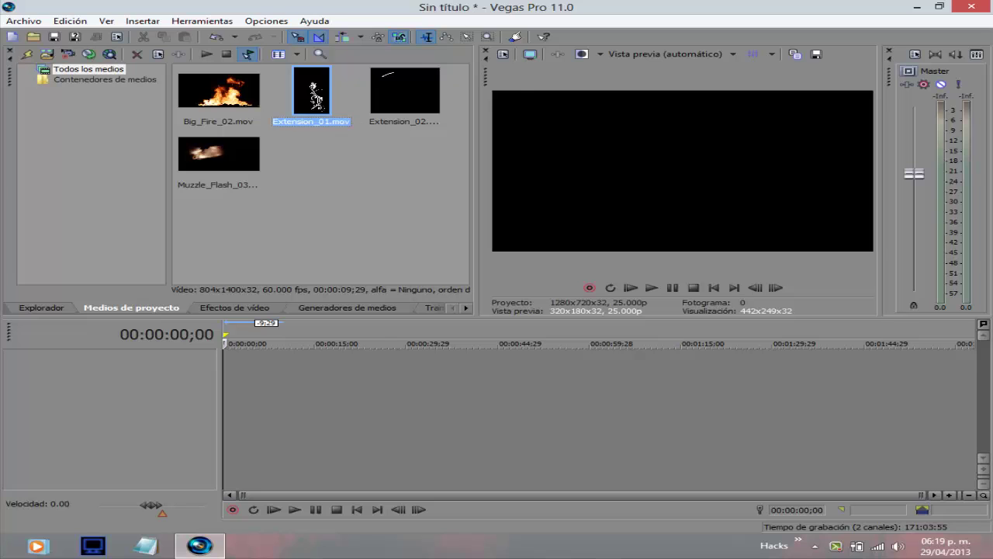
click(405, 105)
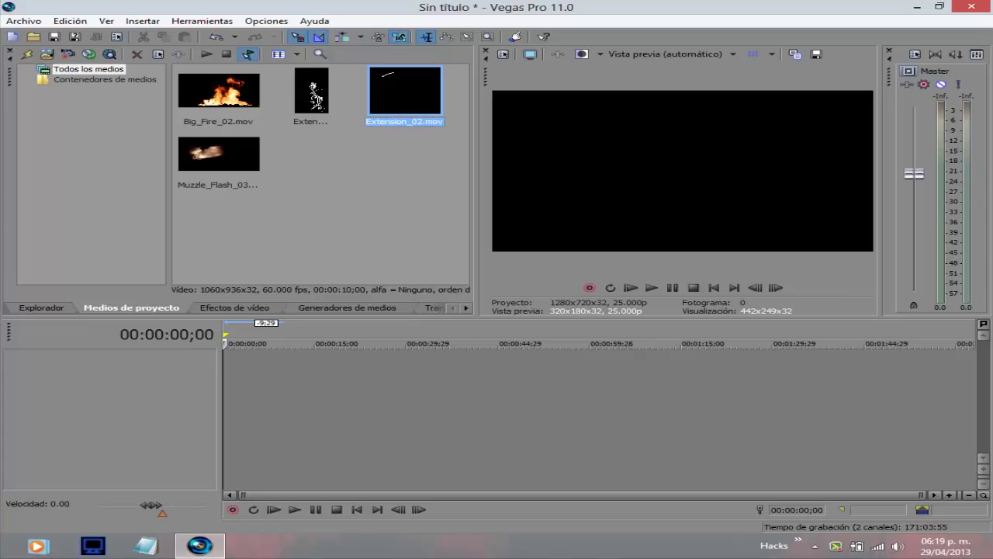
click(241, 104)
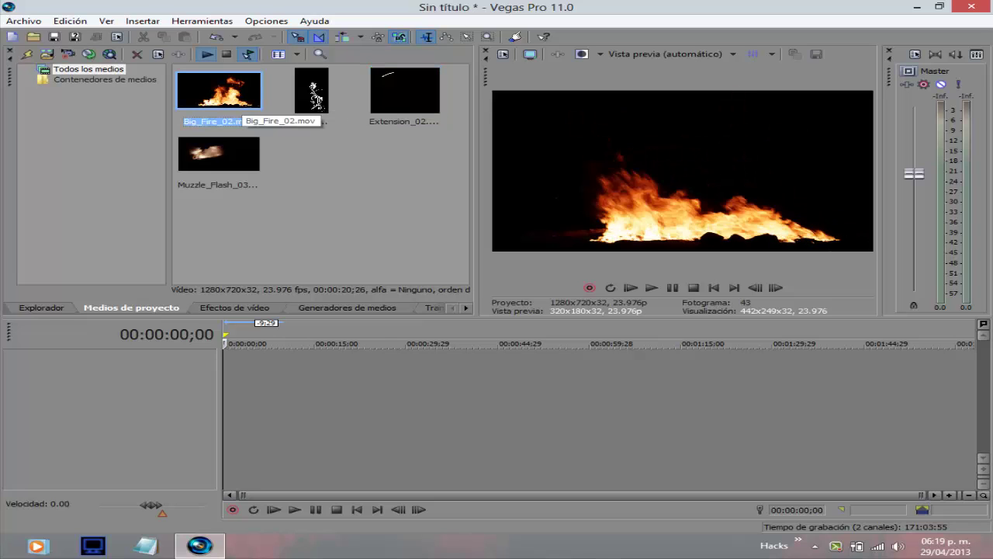
Step: Place Big_Fire_02.mov on the timeline and apply the Clave cromática Sony effect to it with the Pantalla verde preset
drag(347, 370, 340, 371)
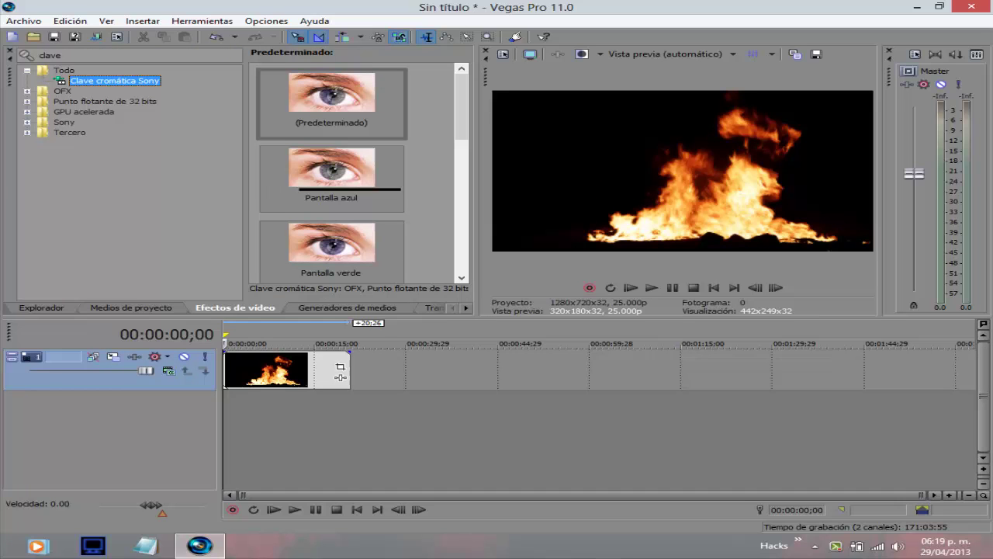
click(331, 248)
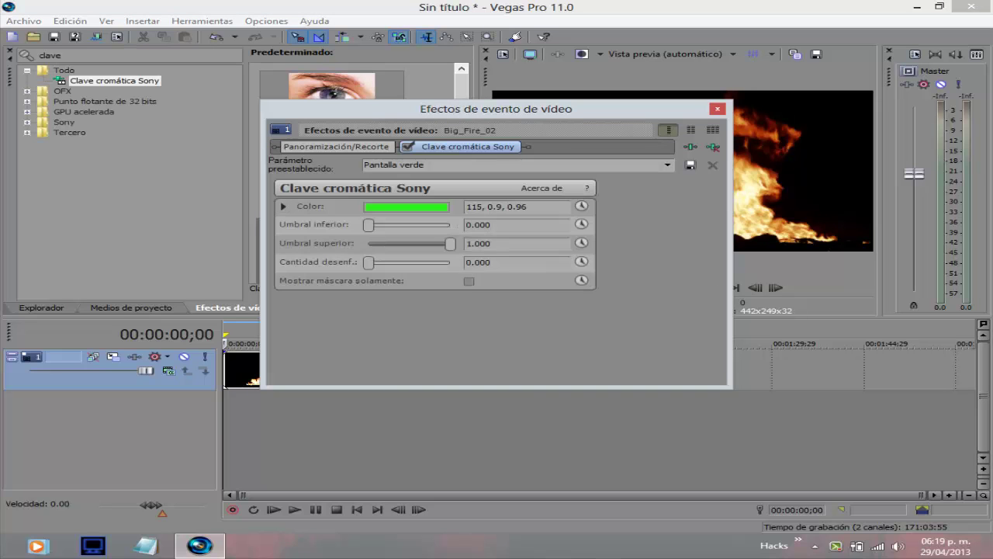
drag(497, 108, 316, 110)
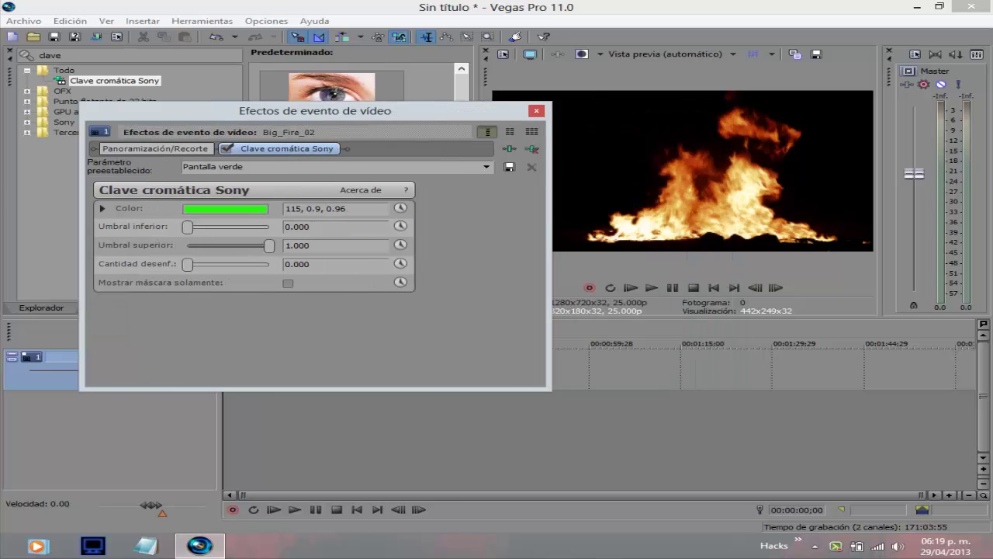
Step: Set the chroma key colour of the fire clip to black (0, 1.0, 0.0) and close the effect settings
click(225, 209)
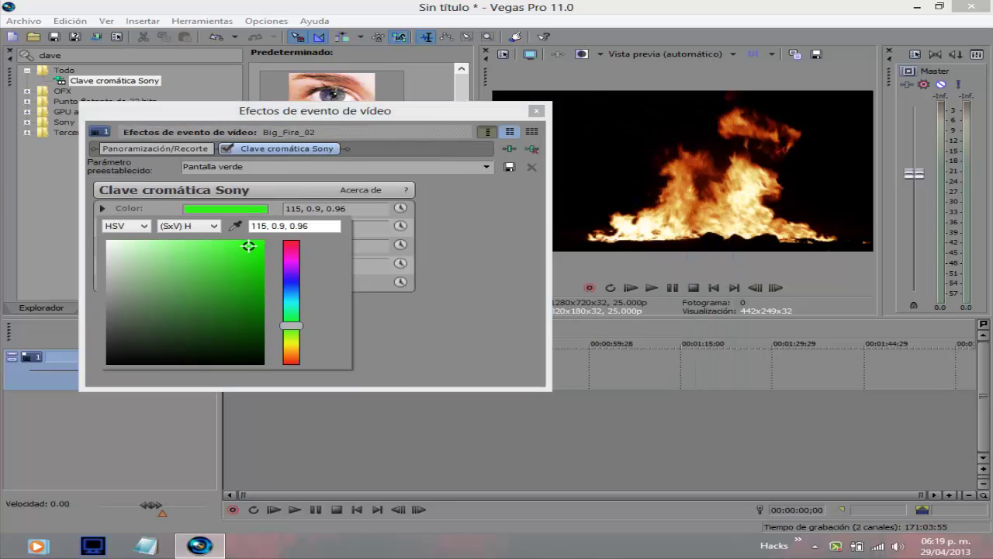
click(235, 226)
drag(249, 246, 264, 365)
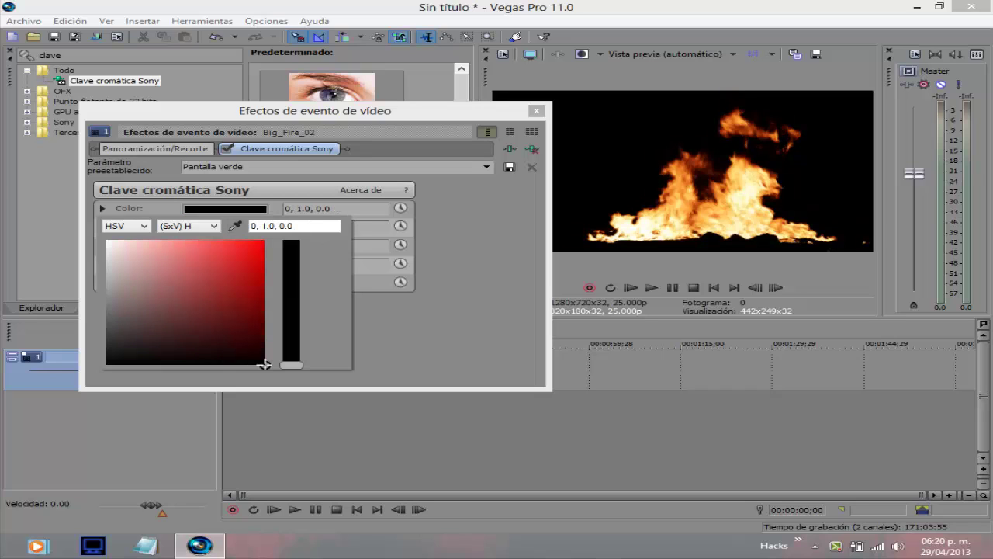
click(536, 111)
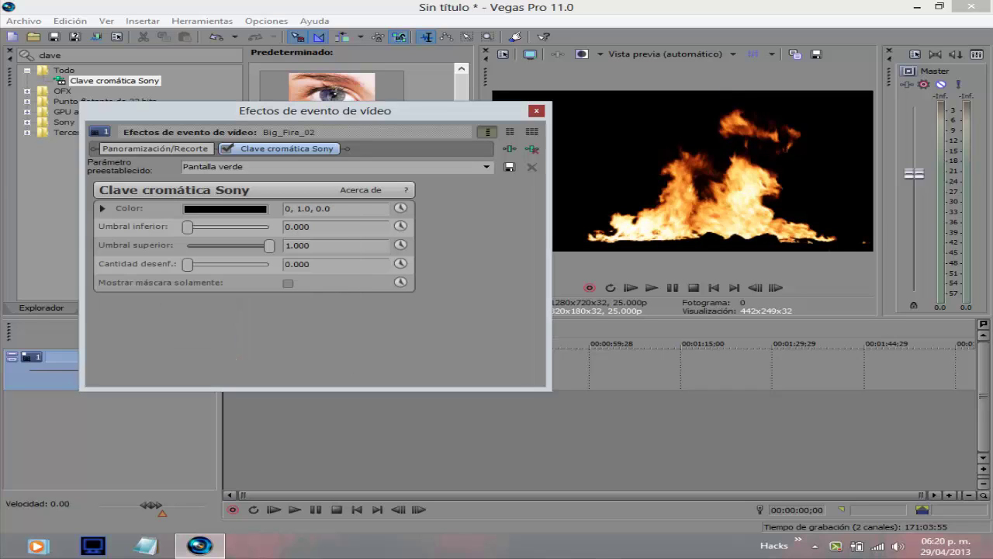
click(536, 110)
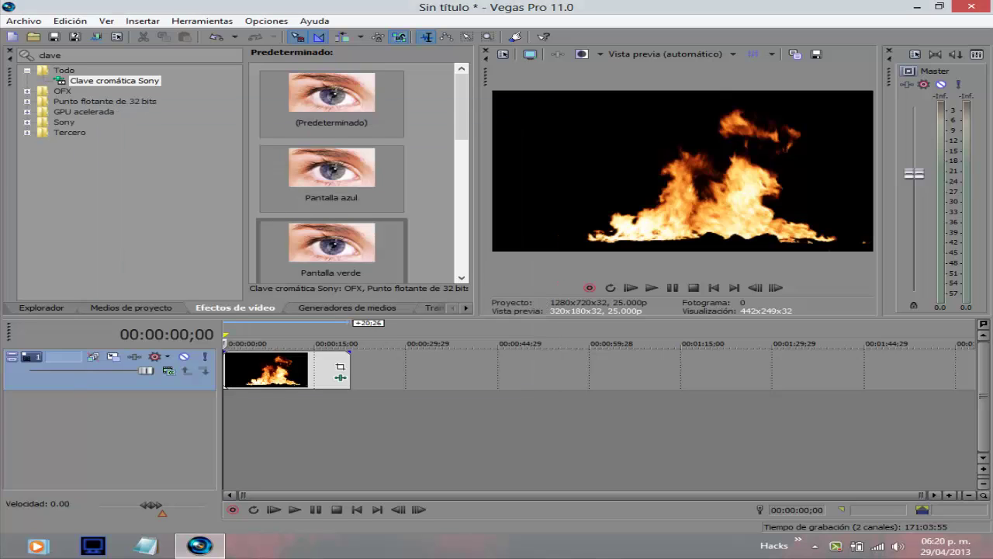
Step: Import the image 4ever alone.jpg from the Imágenes library into the project media
click(131, 307)
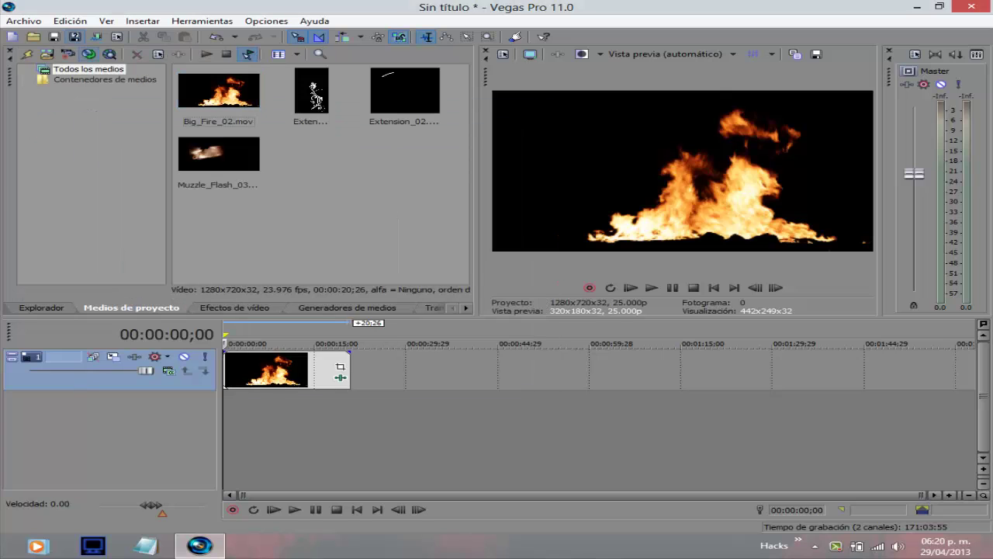
click(47, 53)
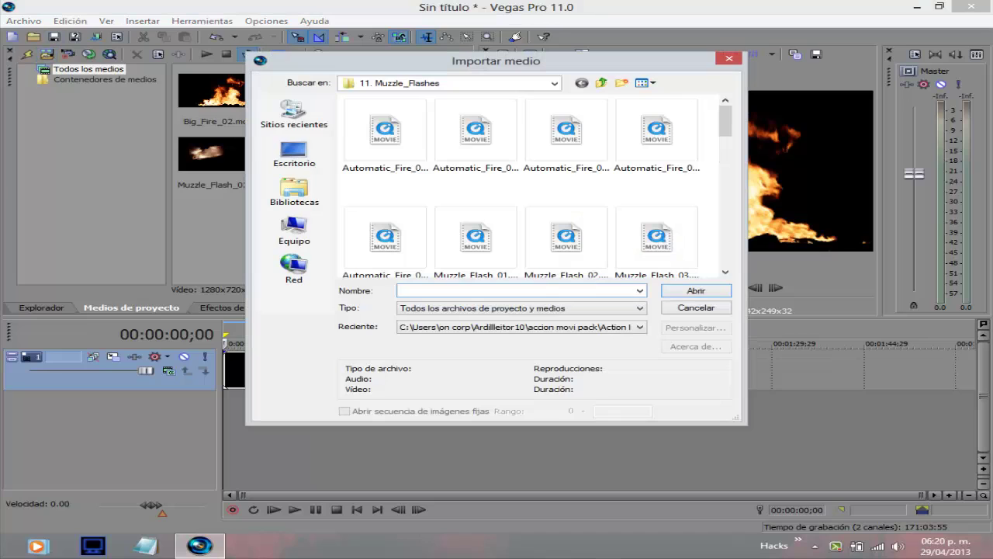
click(295, 190)
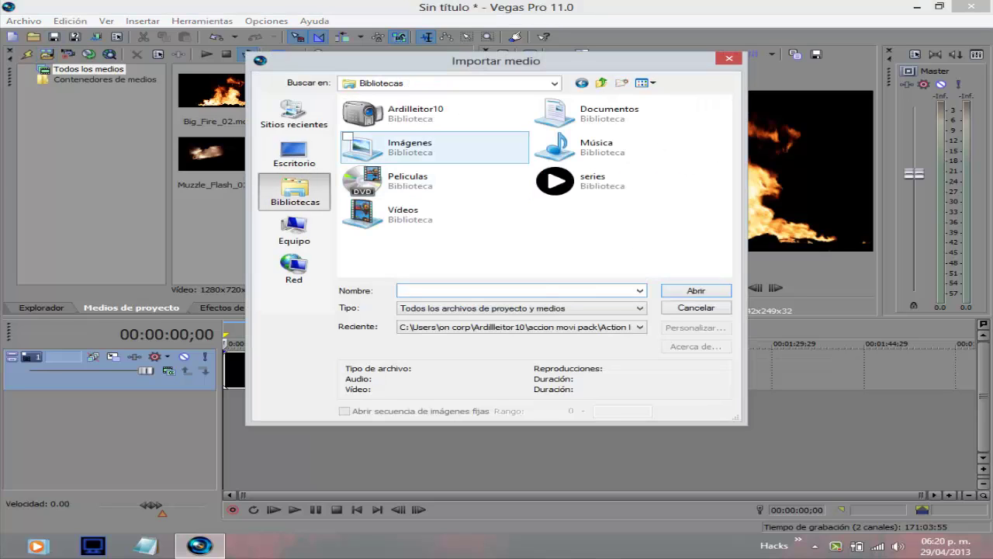
double_click(411, 147)
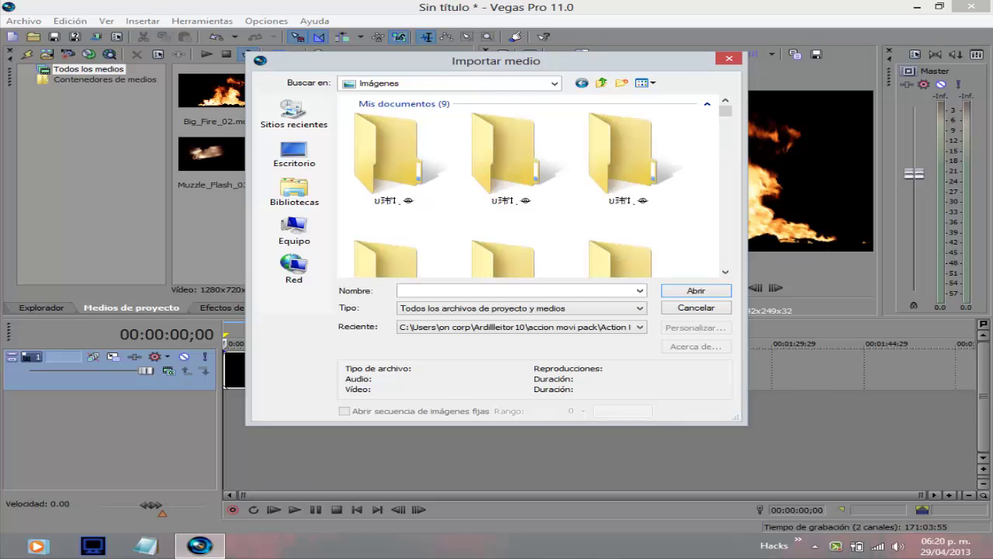
drag(725, 111, 726, 120)
scroll(528, 186, down, 3)
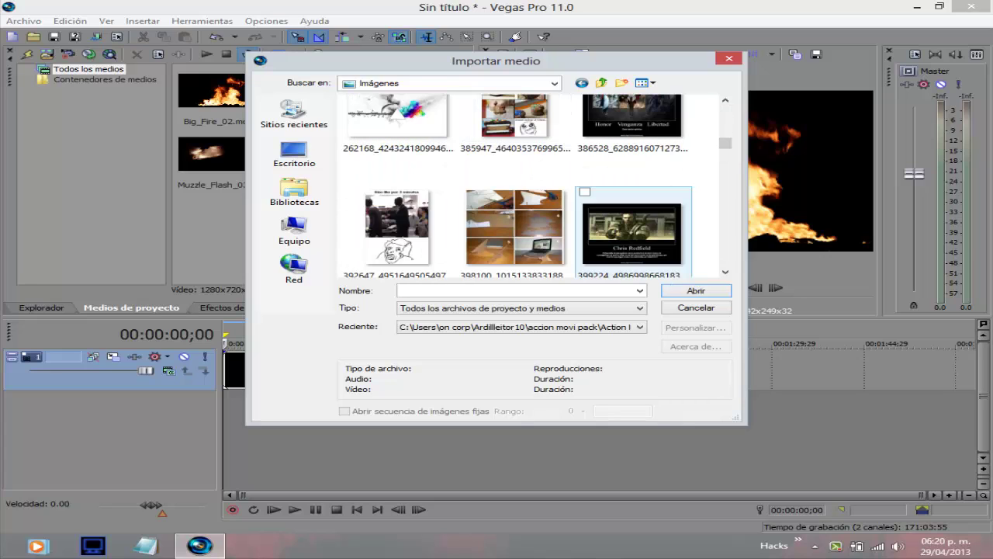
scroll(634, 262, up, 1)
scroll(633, 256, up, 4)
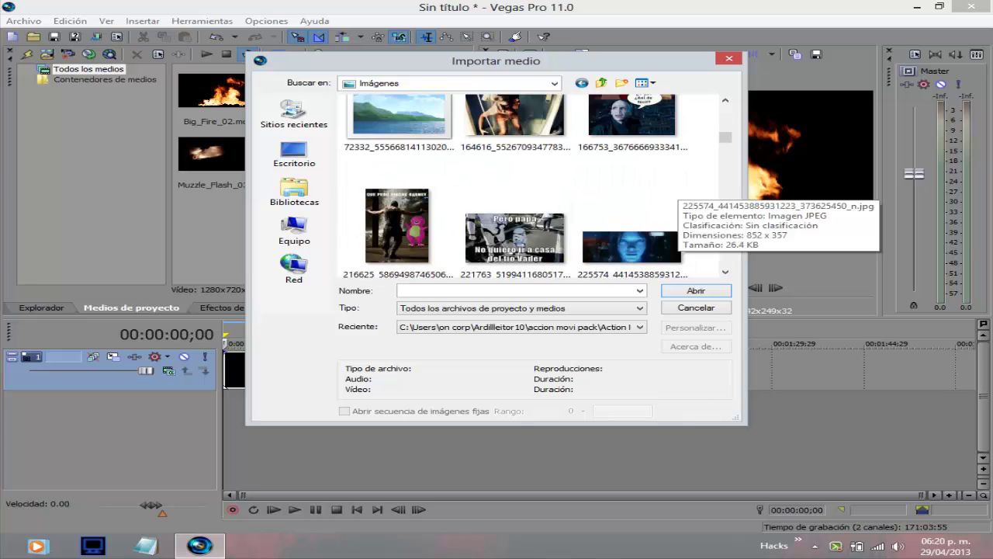
scroll(633, 256, up, 4)
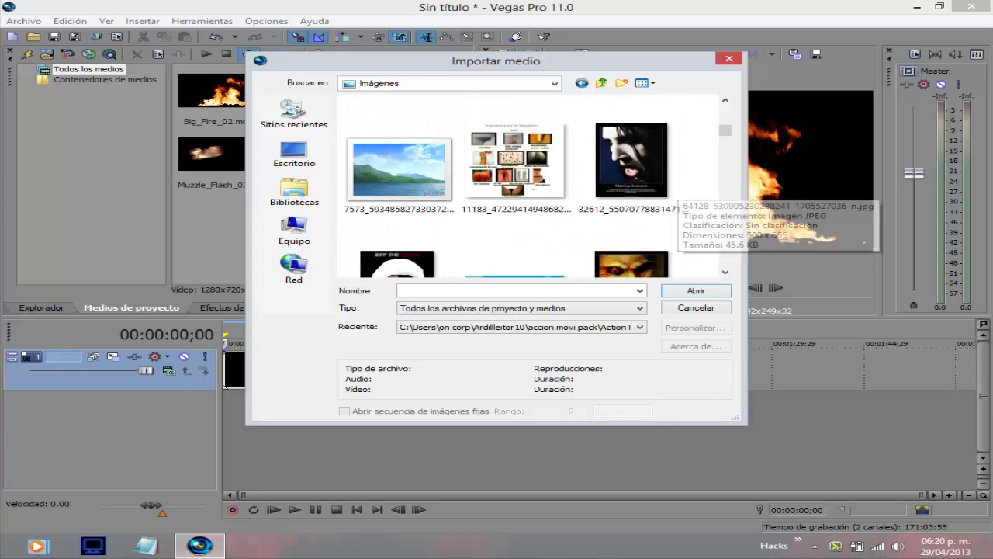
scroll(634, 256, up, 3)
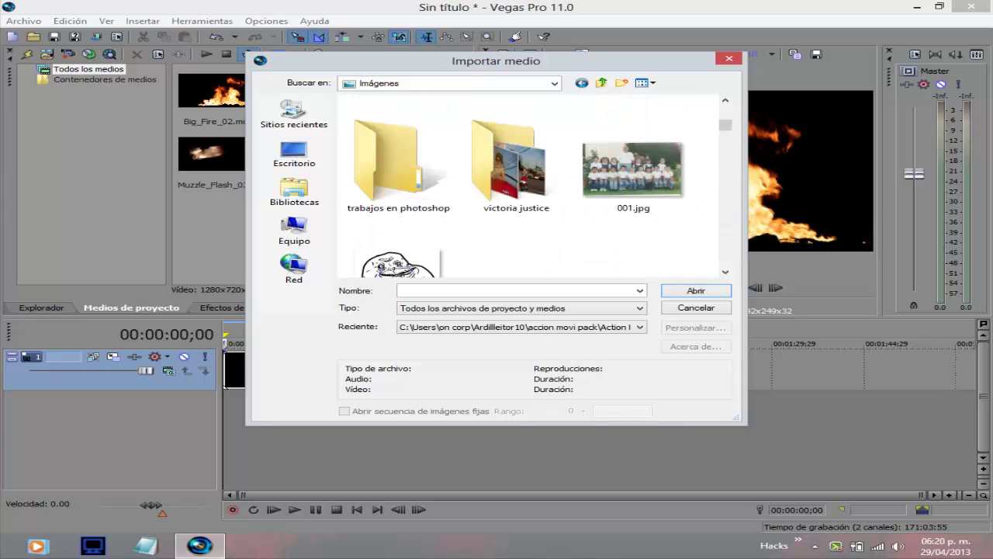
scroll(633, 256, down, 1)
double_click(398, 161)
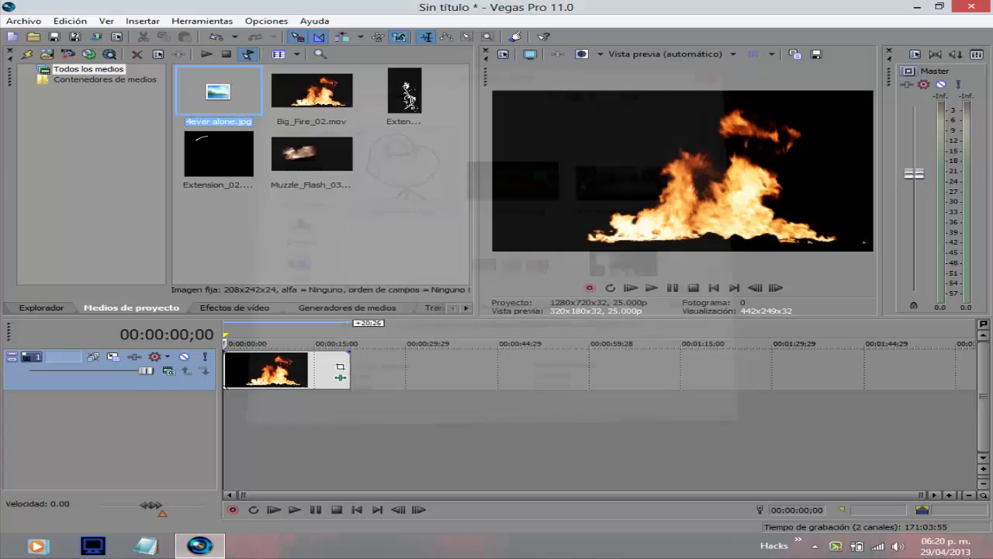
Step: Place 4ever alone.jpg on a new track below the fire clip at matching length and disable its Mantener relación de aspecto modifier
drag(219, 91, 226, 413)
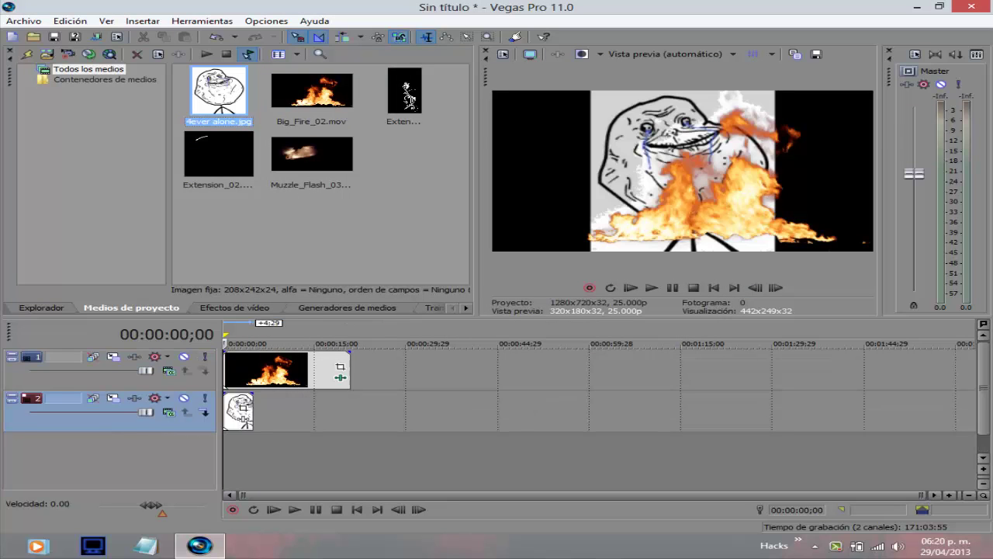
drag(253, 409, 350, 409)
right_click(315, 408)
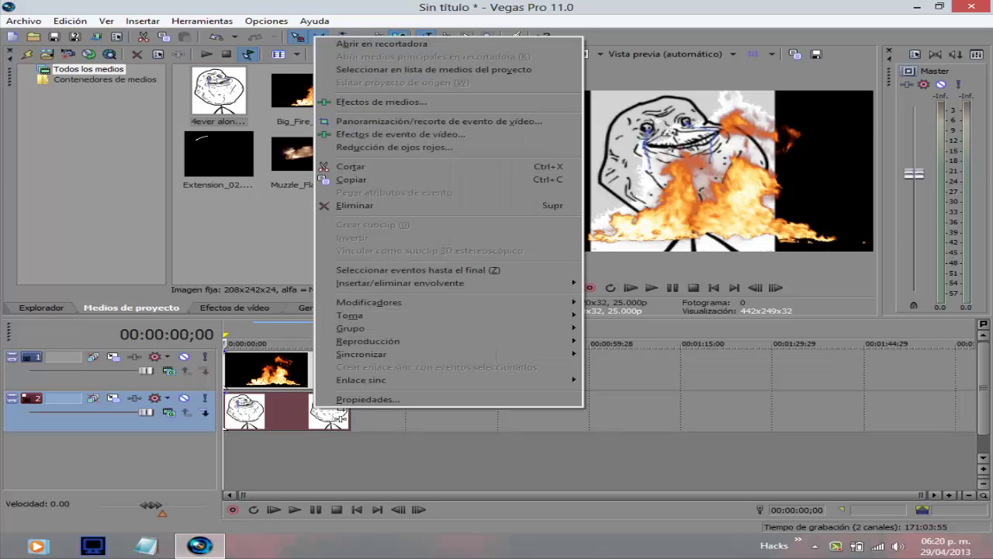
mouse_move(465, 302)
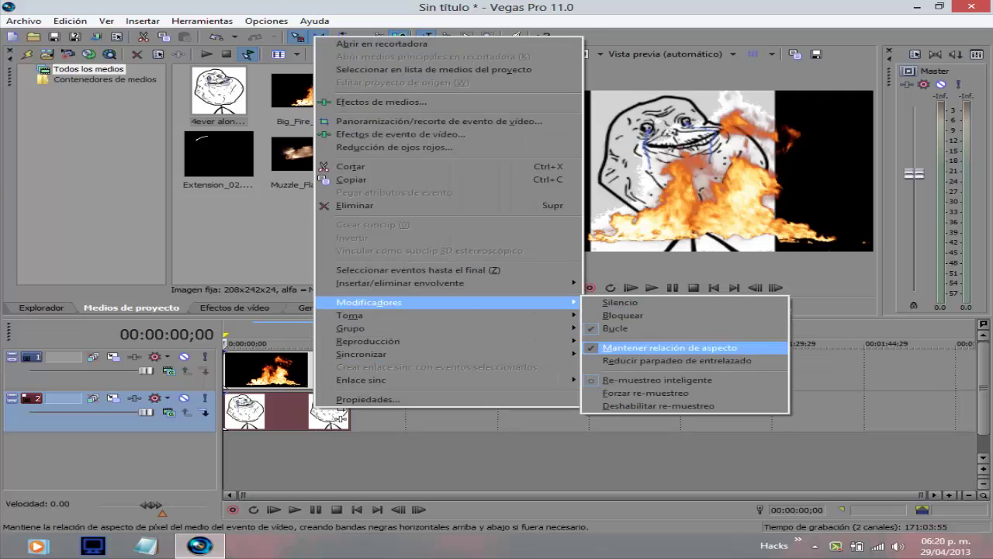
click(670, 348)
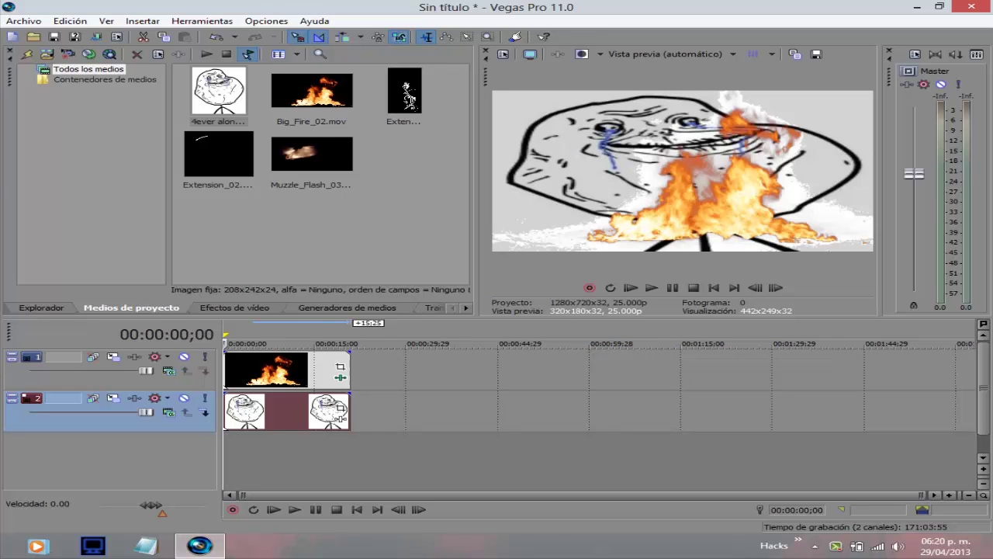
Step: Play the keyed fire over the image, delete the fire clip from track 1 and return the cursor to the start
click(254, 370)
key(space)
click(302, 370)
key(Delete)
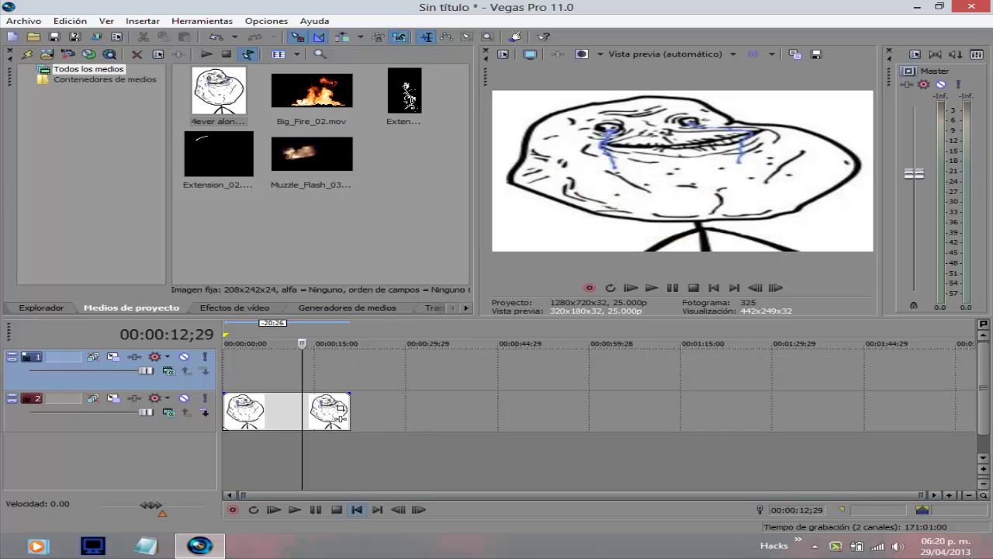
click(356, 509)
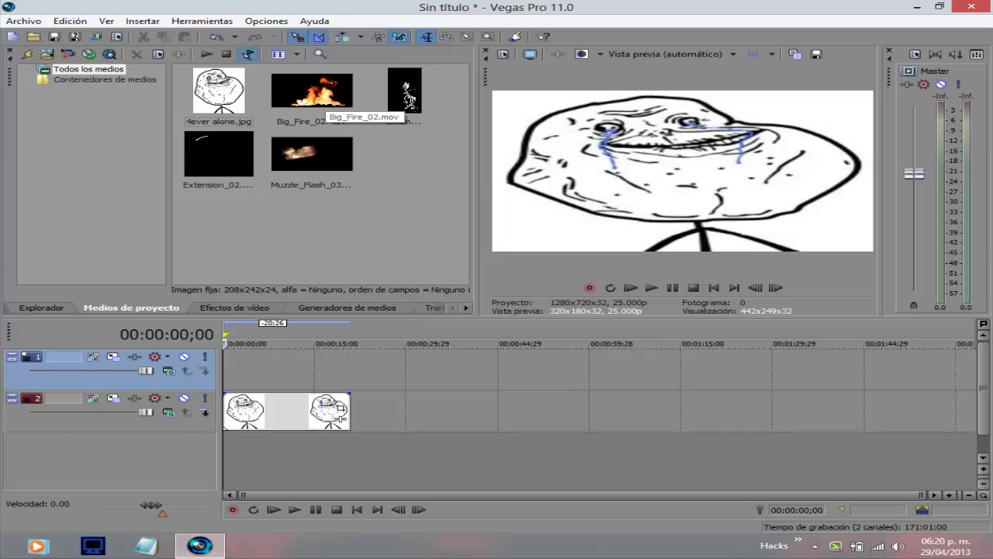
Step: Set the alpha channel of Big_Fire_02.mov to Multiplicado previamente in its media properties
click(338, 94)
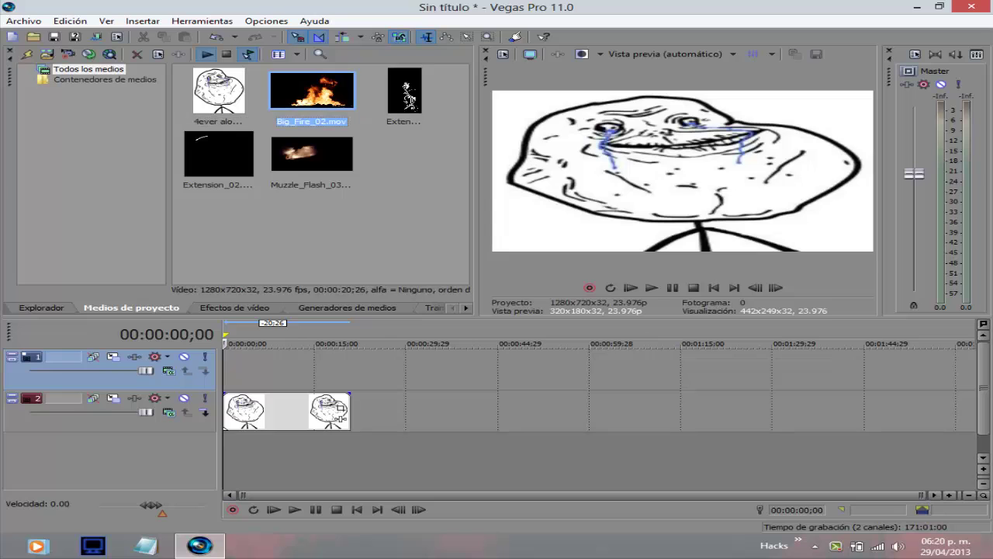
right_click(338, 94)
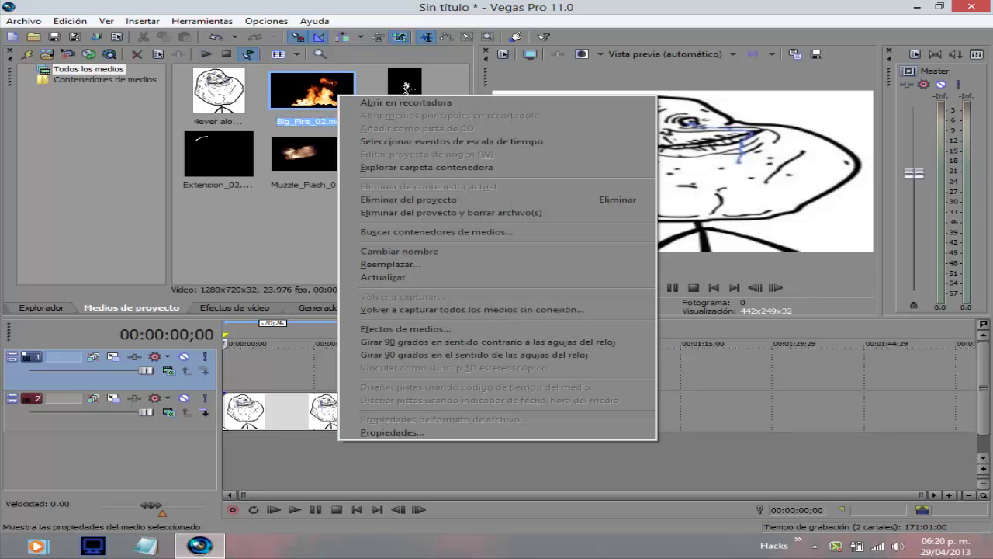
click(392, 432)
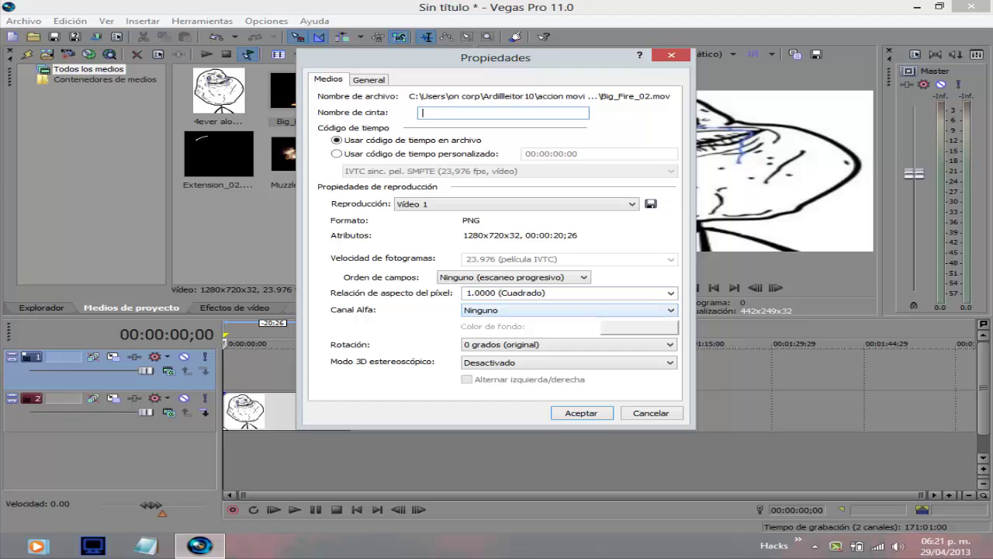
click(568, 310)
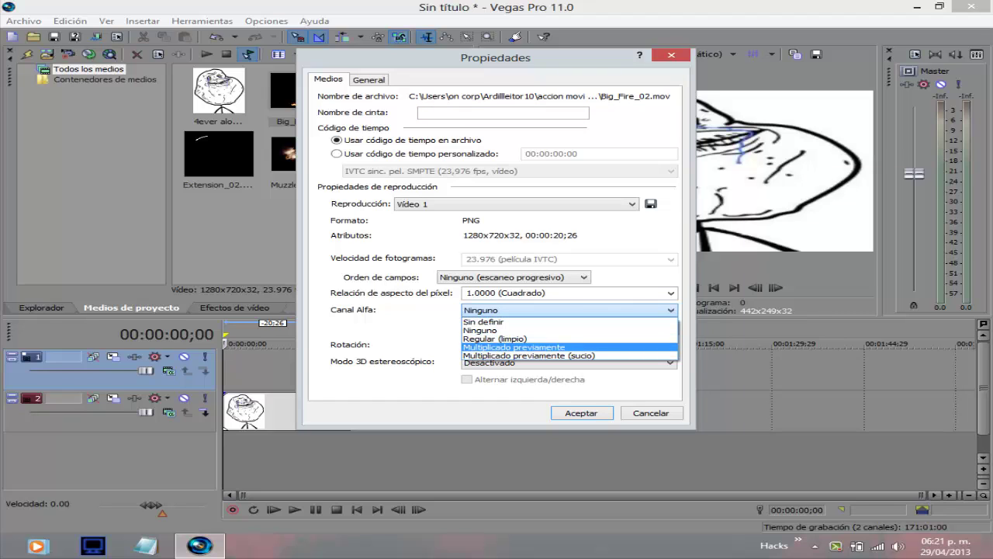
click(516, 346)
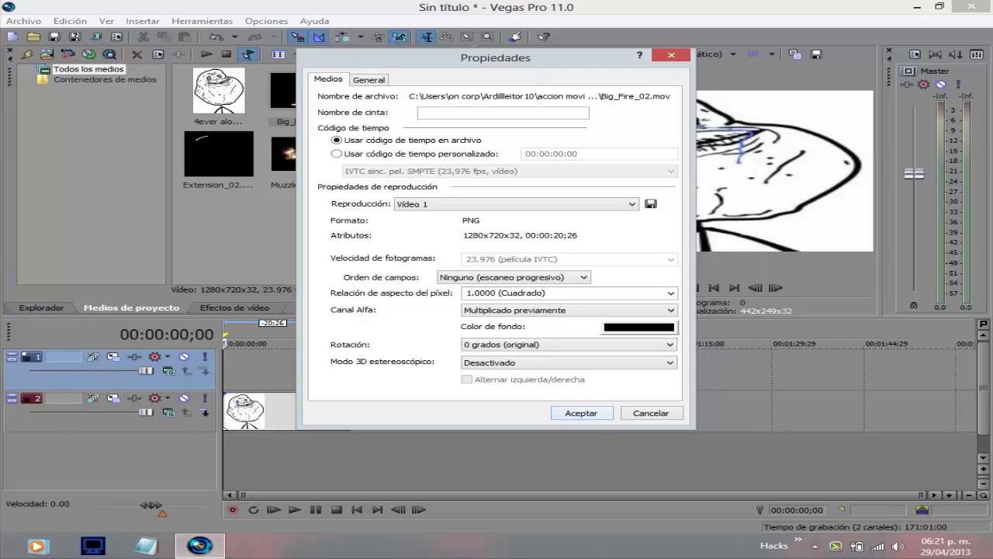
click(581, 413)
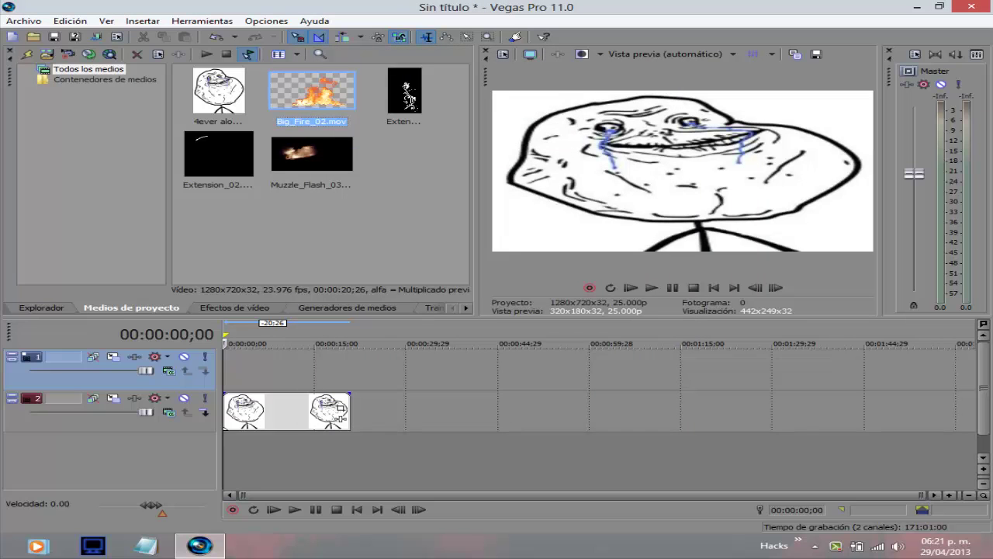
Step: Set the alpha channel of Extension_01.mov to Multiplicado previamente in its media properties
click(409, 99)
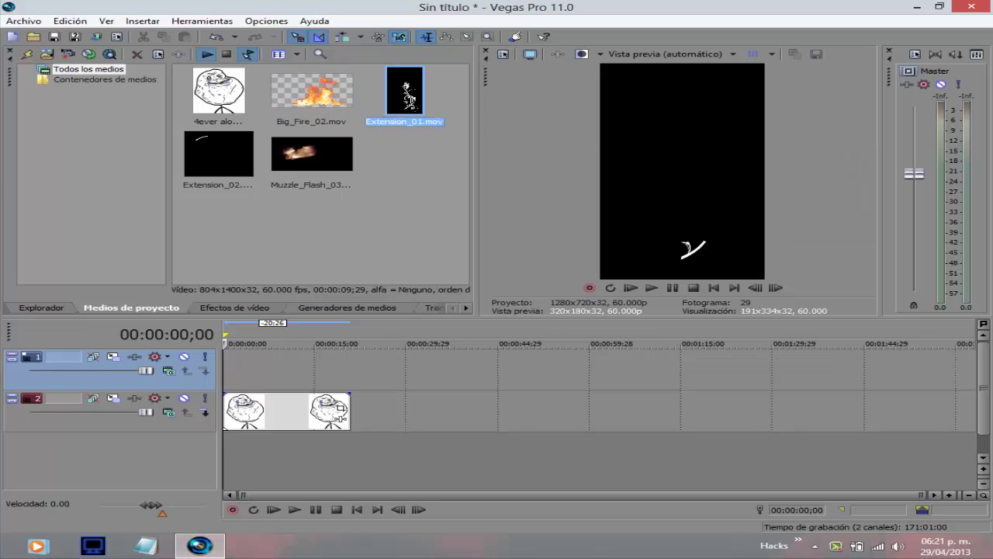
right_click(410, 98)
click(434, 437)
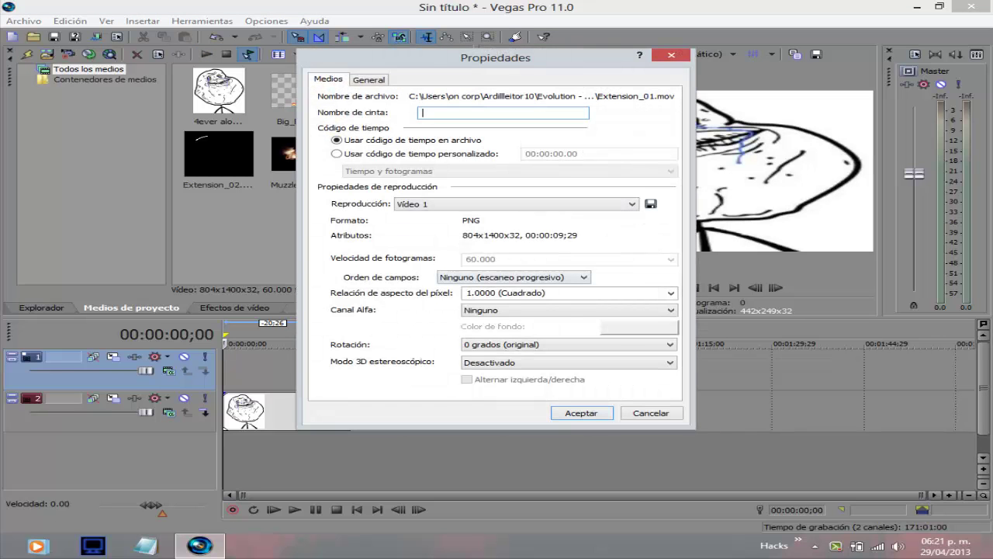
click(569, 310)
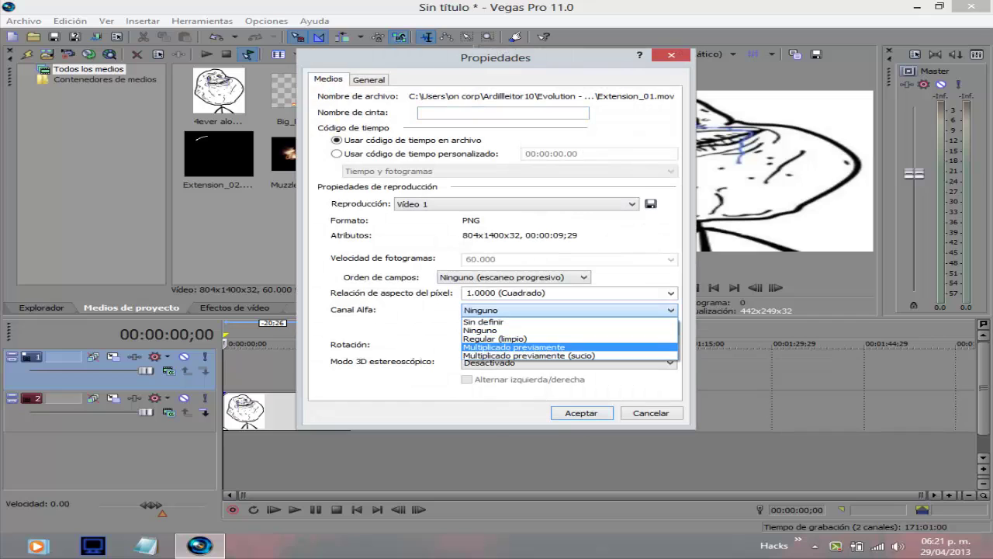
click(543, 346)
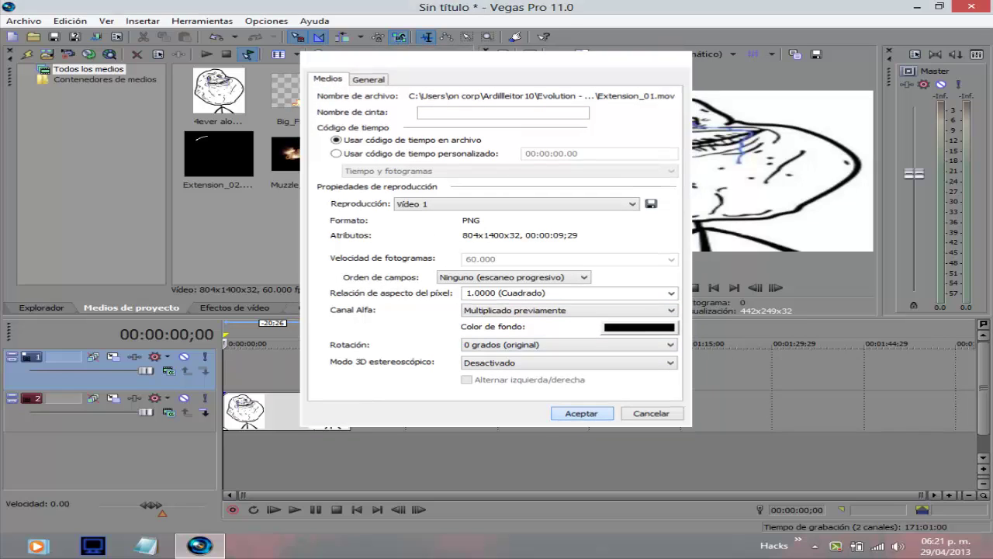
Step: Set the alpha channel of Extension_02.mov to Multiplicado previamente in its media properties
key(Return)
click(311, 153)
ctrl+click(218, 154)
right_click(208, 149)
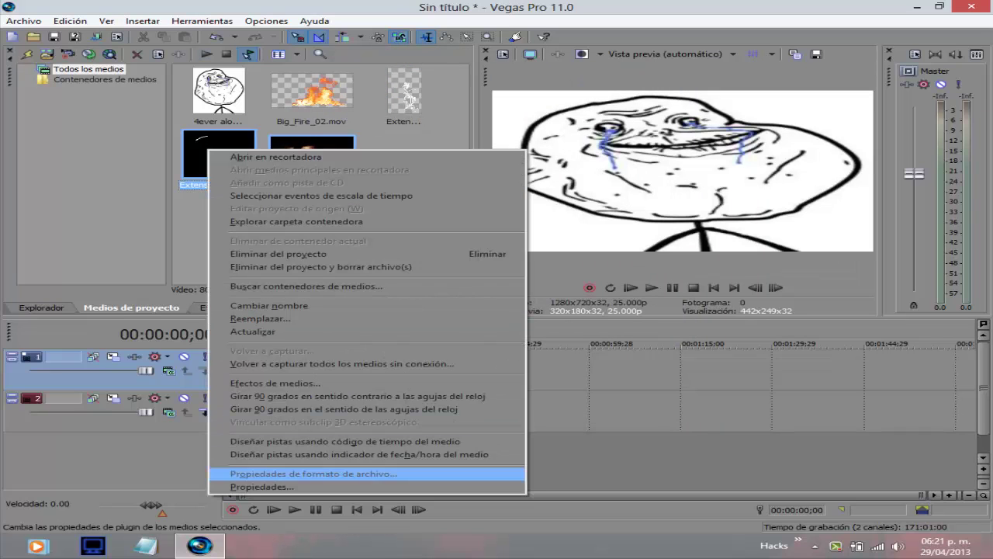
click(262, 486)
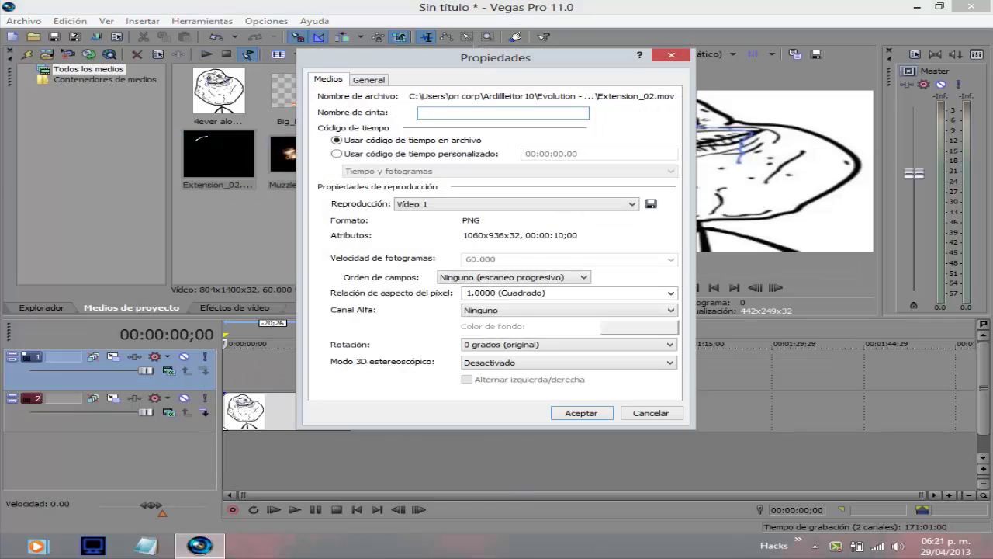
click(569, 310)
click(515, 347)
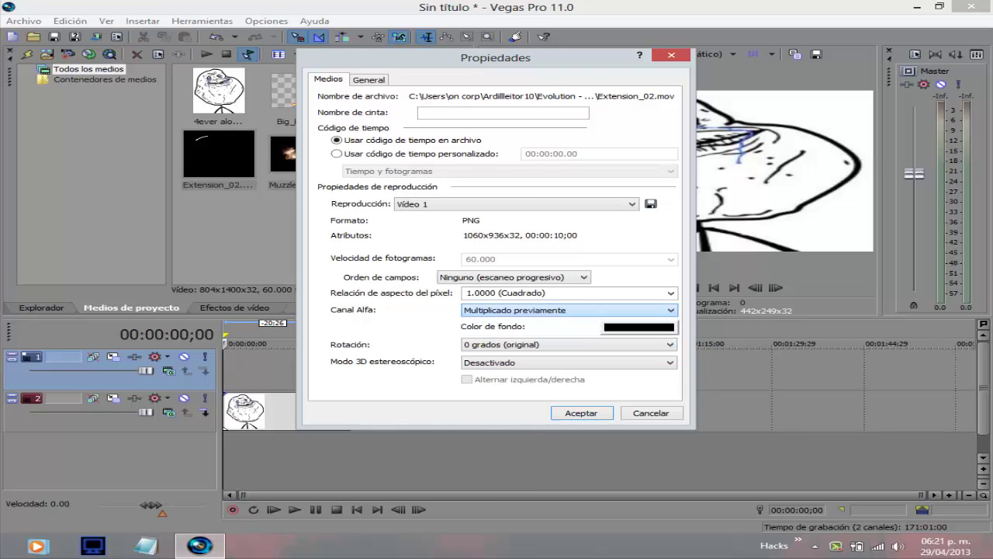
click(581, 412)
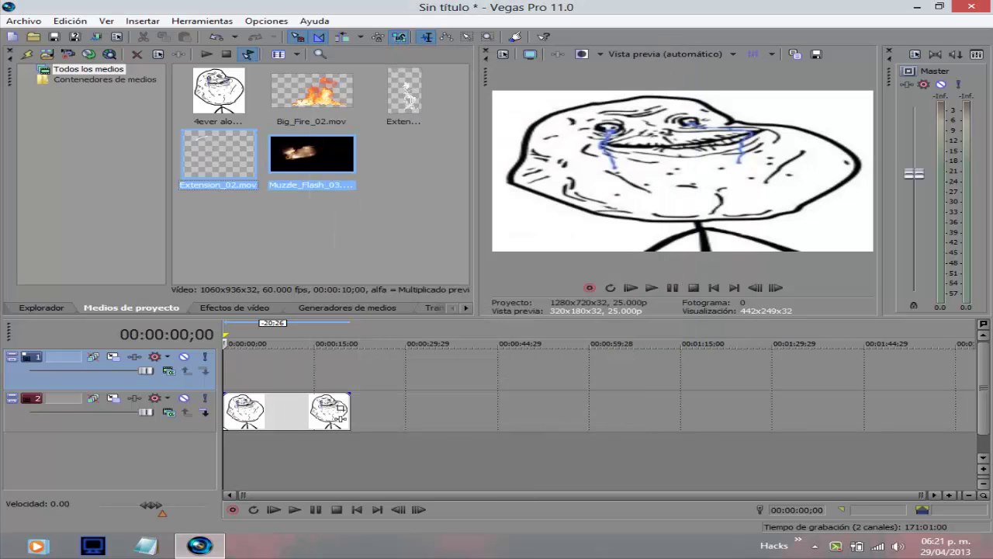
click(335, 237)
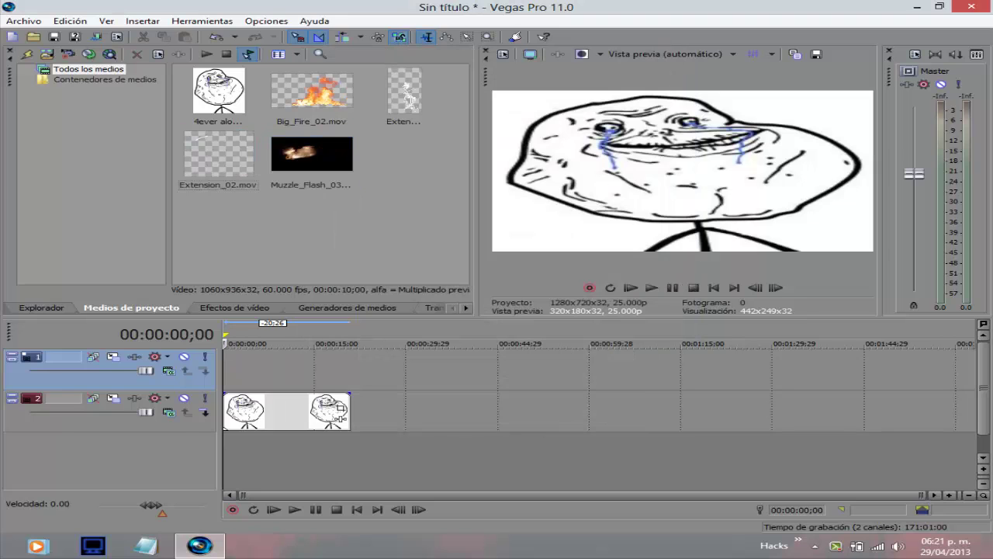
Step: Add Big_Fire_02.mov to track 1, shift it later in the timeline and place Extension_01.mov at the track's start
click(322, 178)
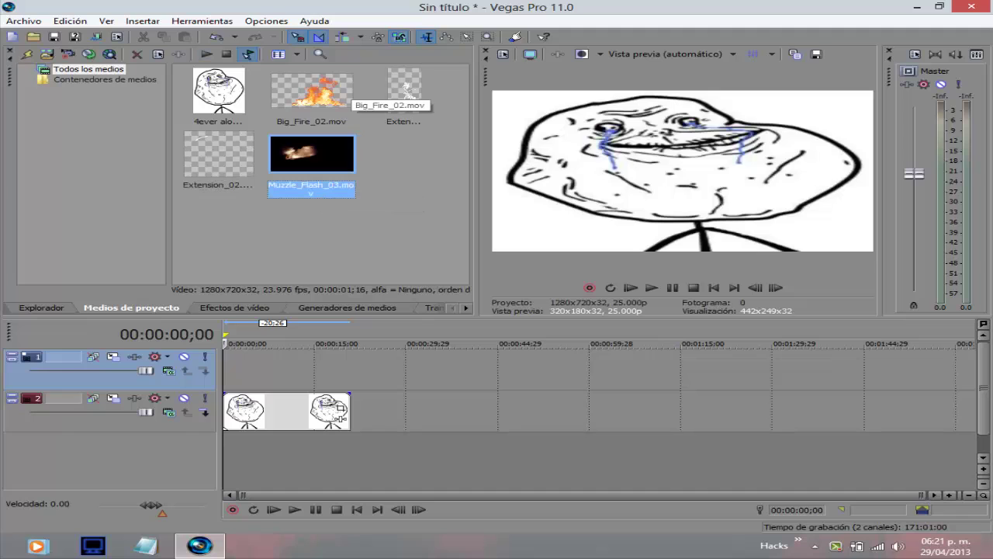
click(346, 88)
drag(341, 371, 340, 371)
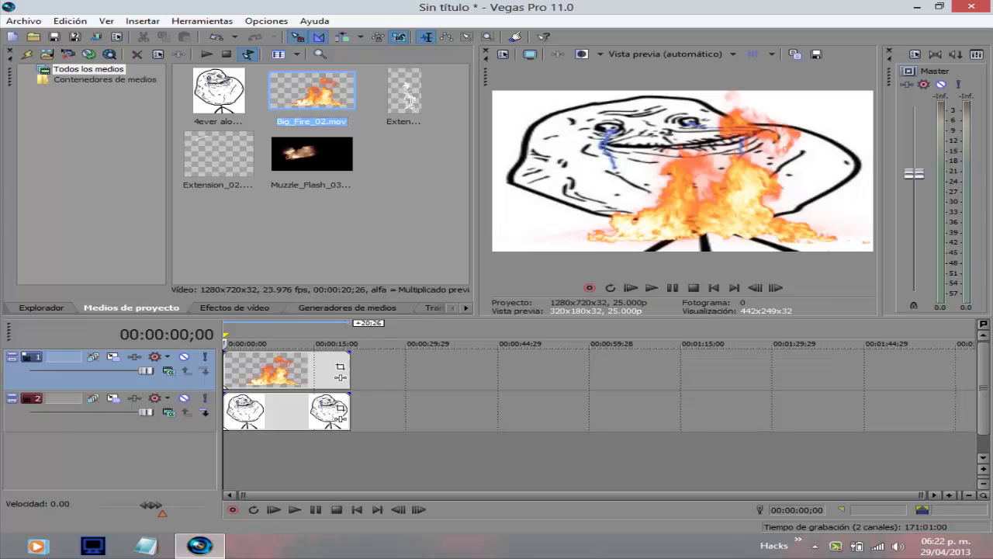
drag(340, 377, 419, 377)
drag(404, 93, 225, 370)
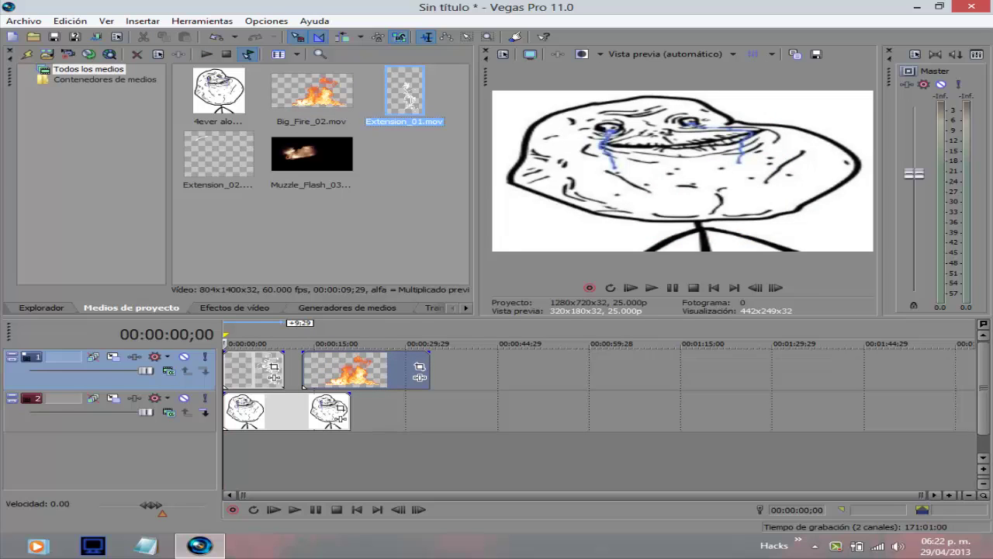
click(237, 370)
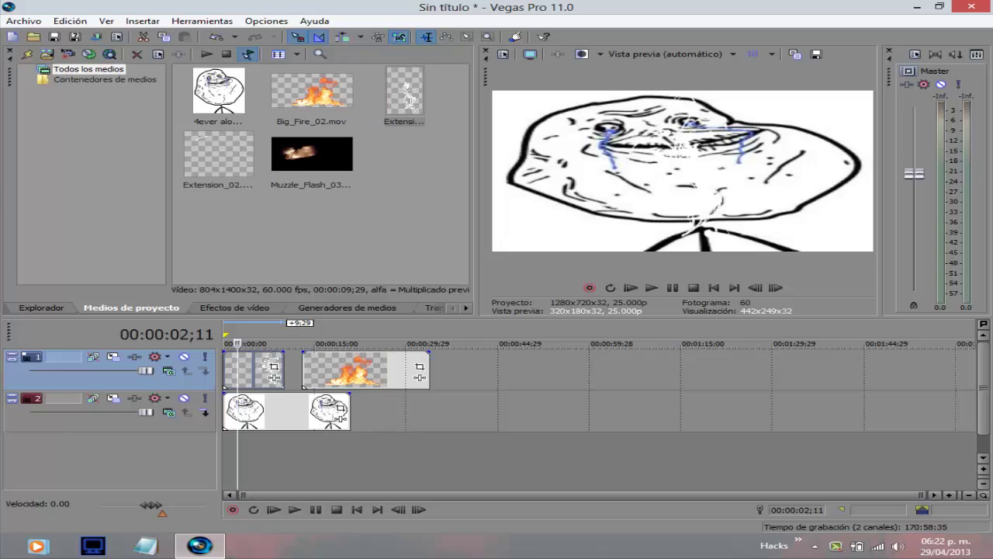
Step: Layer the clips on three tracks with Extension_01.mov above the fire and the image, and preview the overlay at 00:00:06;14
click(291, 411)
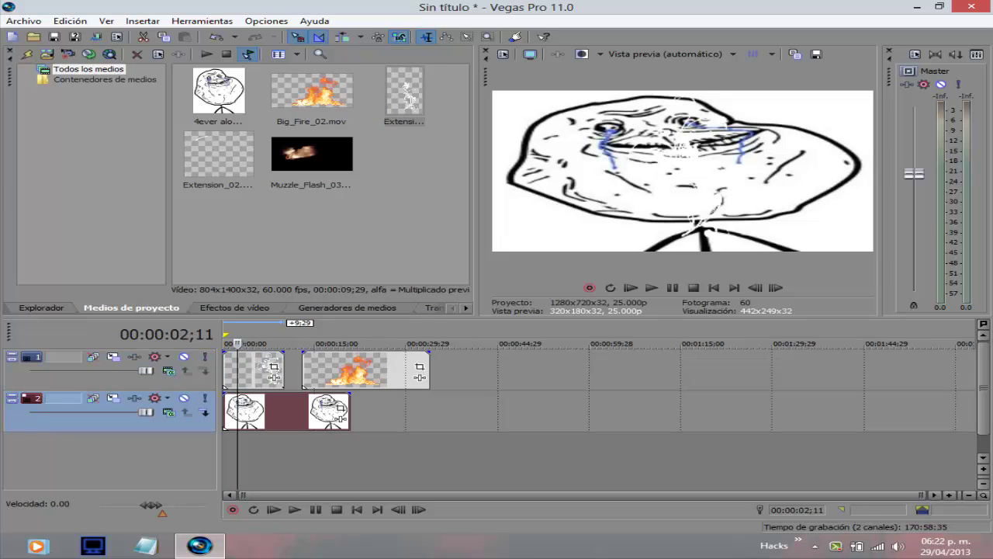
click(242, 370)
drag(365, 370, 346, 370)
drag(302, 411, 284, 453)
click(262, 411)
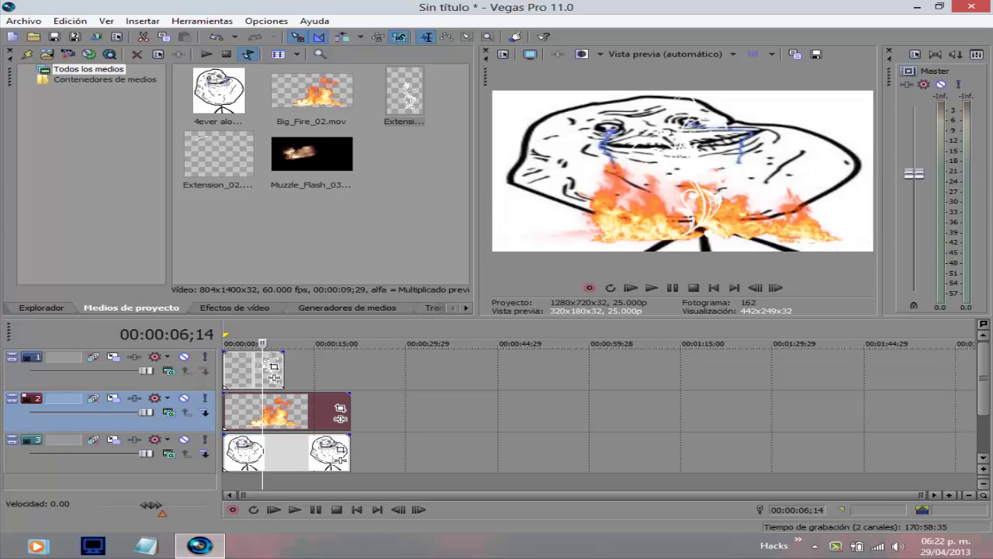
key(F9)
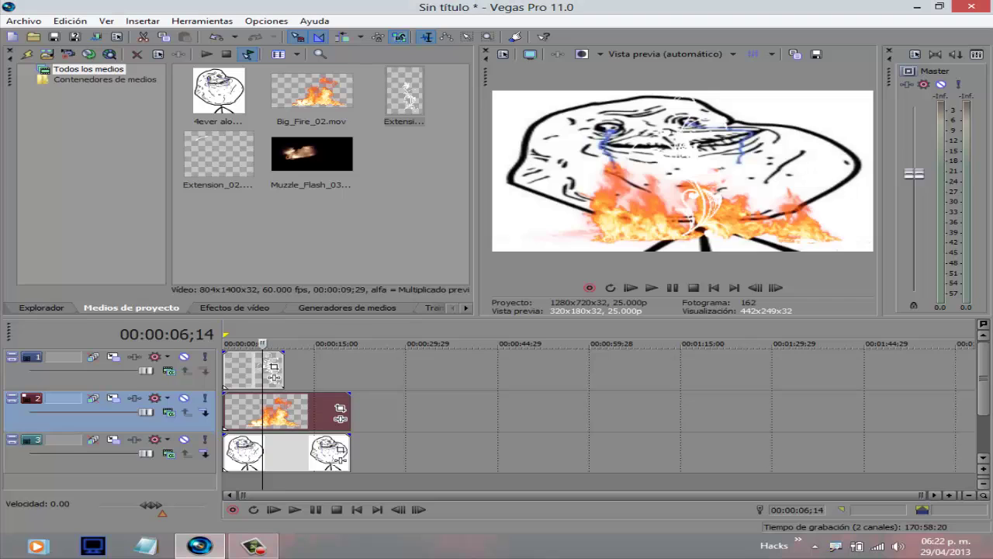
Step: Delete the image, fire and Extension_01.mov clips from the three tracks
click(284, 371)
click(308, 452)
key(Delete)
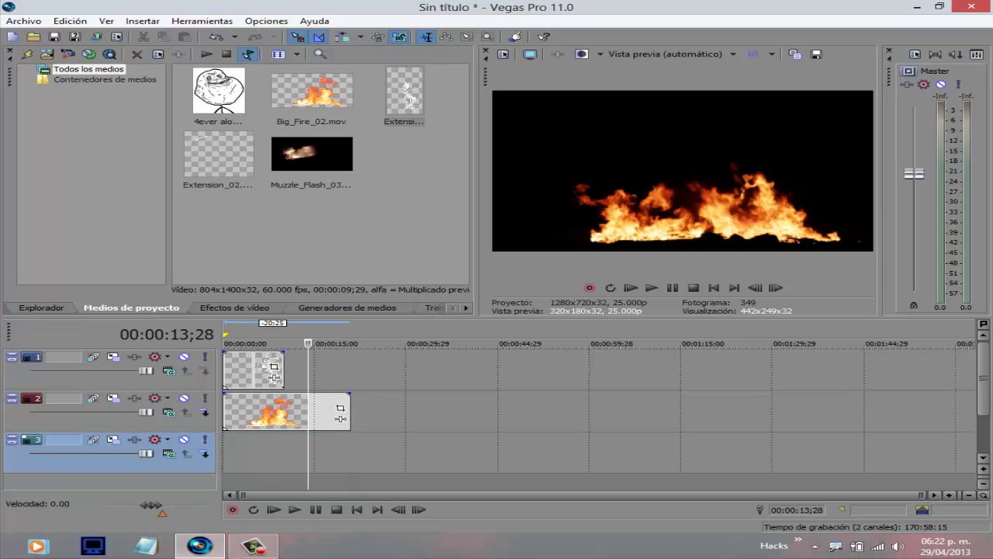
click(284, 411)
key(Delete)
double_click(274, 373)
key(Delete)
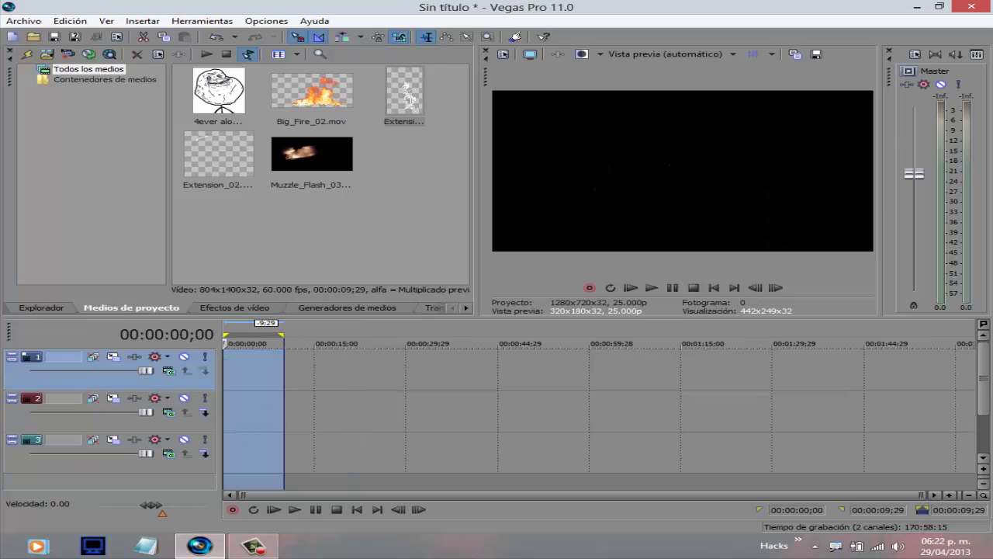
Step: Remove the empty third video track from the timeline
right_click(262, 456)
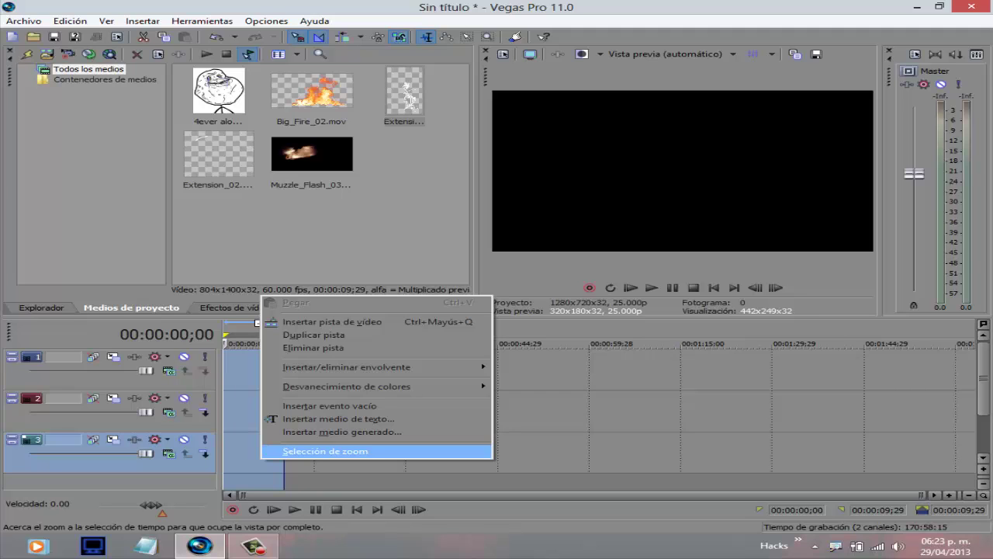
click(313, 347)
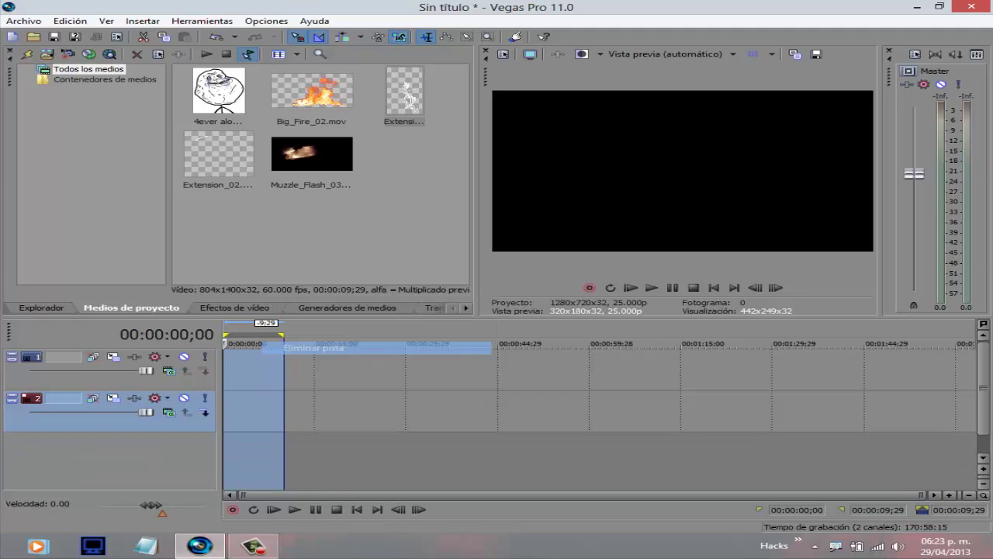
right_click(297, 406)
click(310, 221)
Step: Place 4ever alone.jpg on track 2 and Big_Fire_02.mov on track 1, extending the image to the fire clip's length
drag(218, 92, 242, 407)
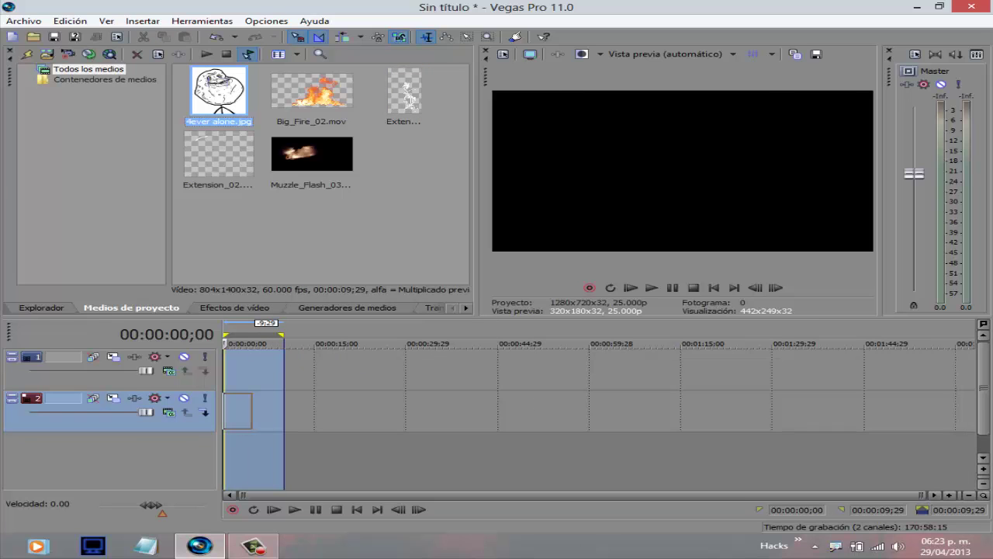
drag(311, 91, 233, 371)
click(230, 371)
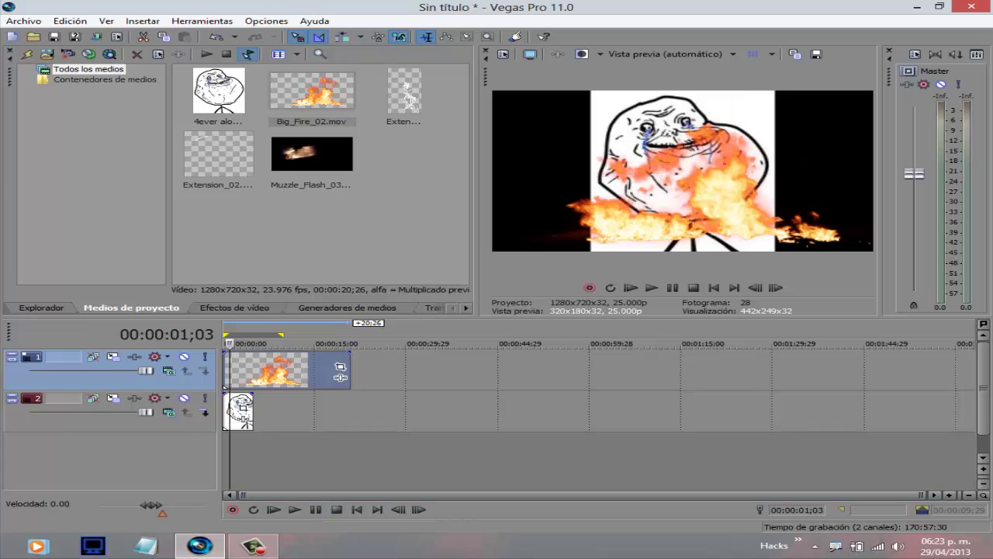
drag(252, 411, 342, 417)
Step: Play the fire over the image, pause at 00:00:02;20 and examine the flames along the image's edge
key(space)
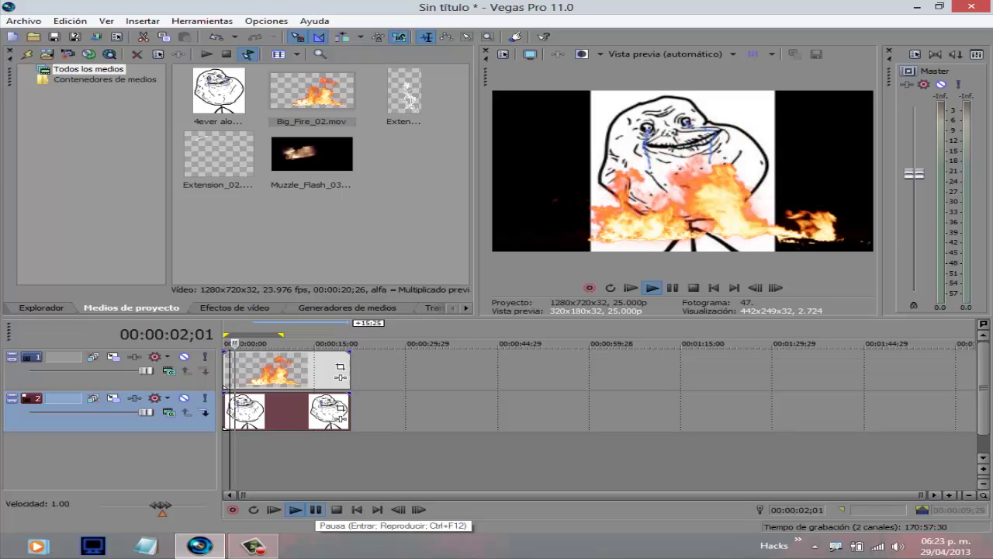
click(315, 510)
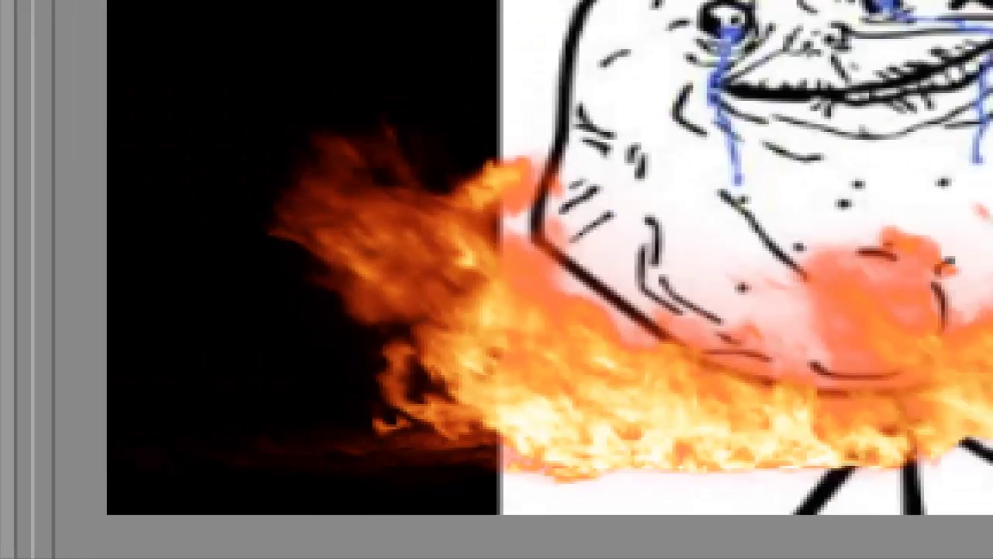
mouse_move(549, 178)
mouse_down()
mouse_move(489, 235)
mouse_move(549, 250)
mouse_move(579, 285)
mouse_up()
drag(447, 148, 431, 163)
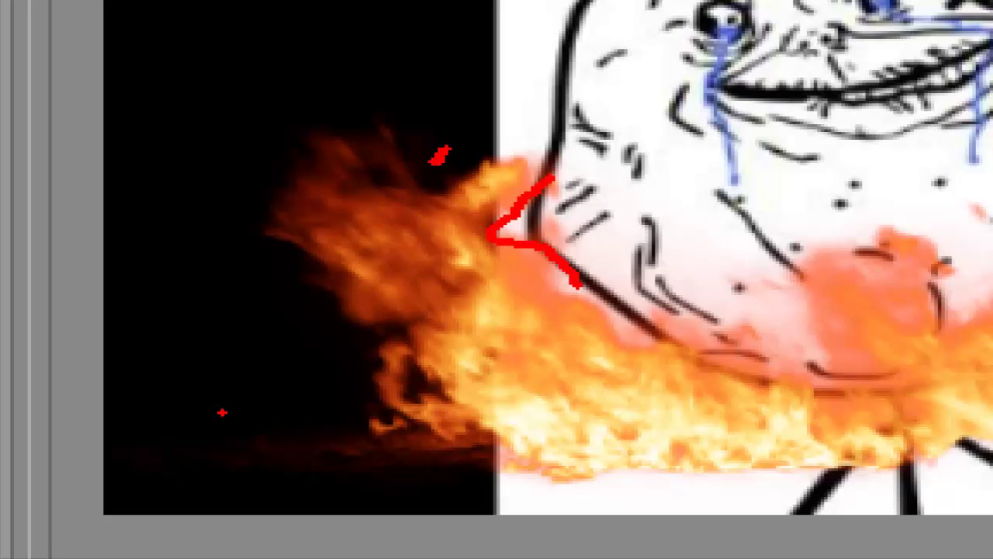
key(Escape)
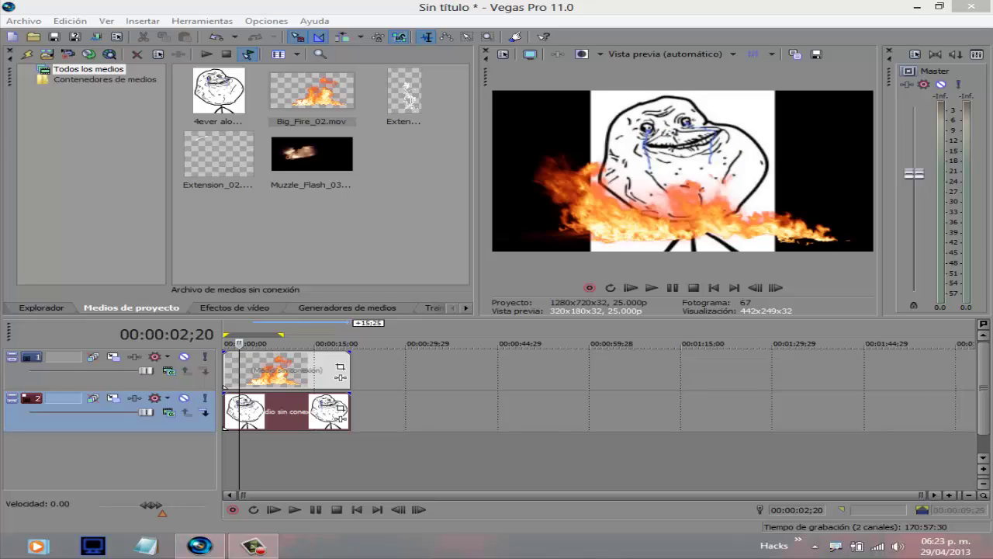
Step: View the full list of video effects by clearing its search filter and return to the project media
mouse_move(271, 394)
mouse_down()
mouse_move(271, 422)
mouse_move(272, 393)
mouse_up()
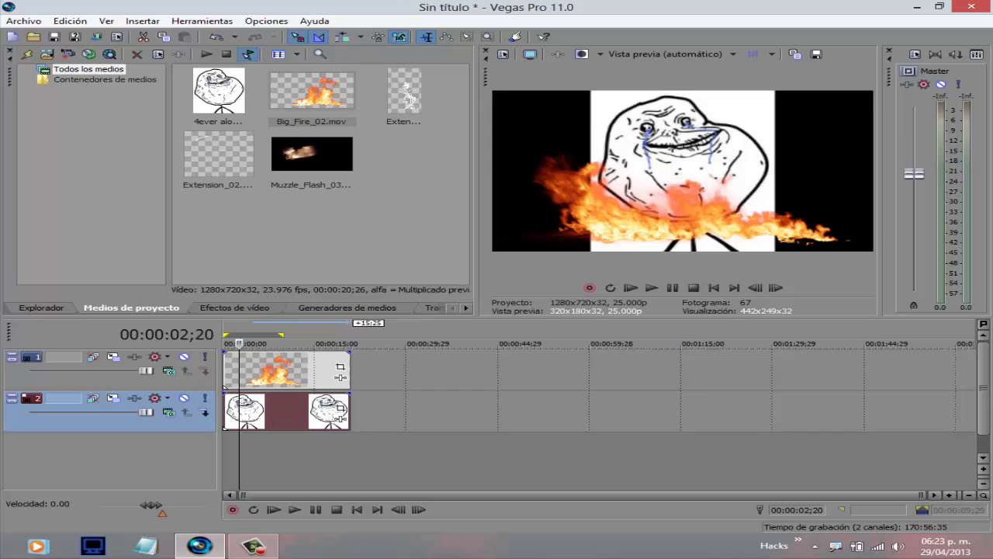
mouse_move(295, 351)
mouse_down()
mouse_move(281, 379)
mouse_move(300, 347)
mouse_up()
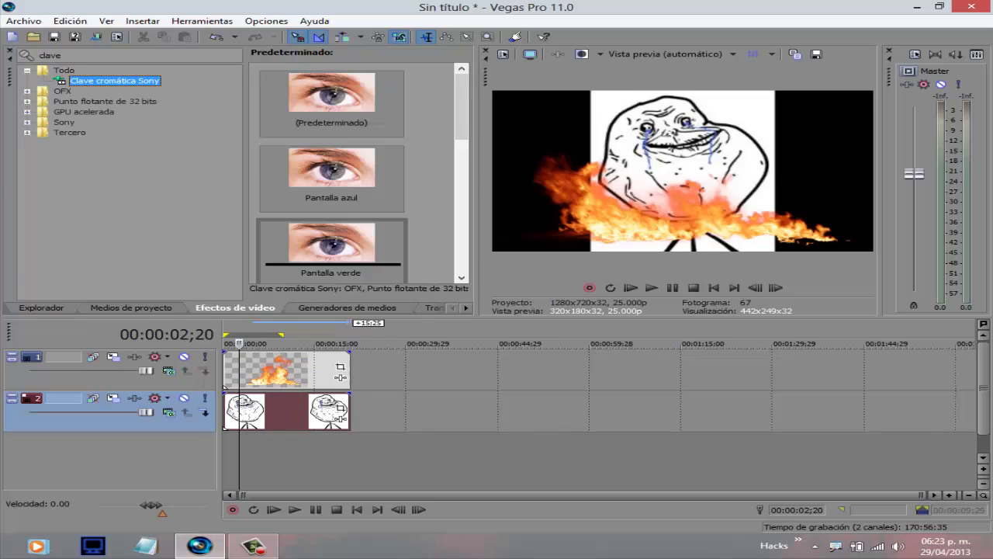
click(51, 55)
key(BackSpace)
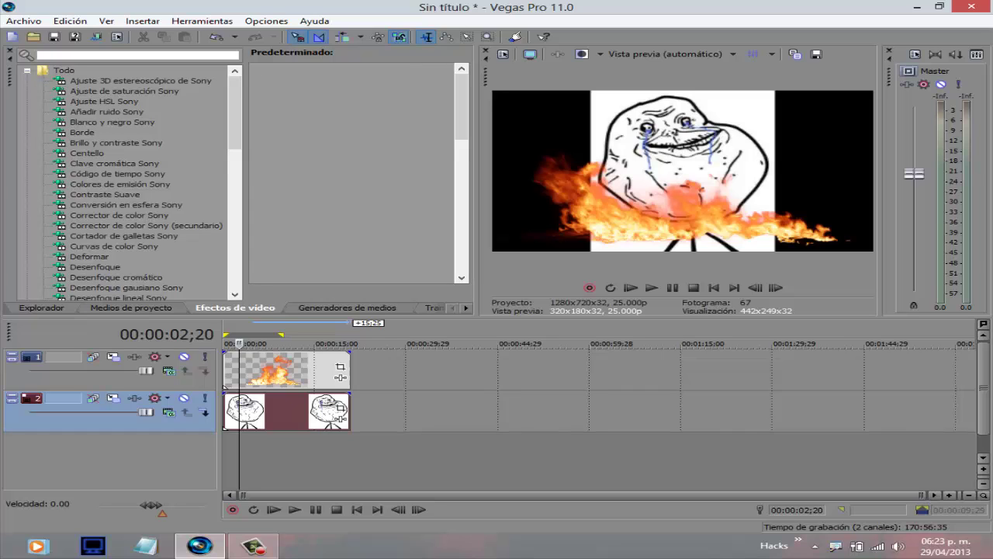
click(131, 308)
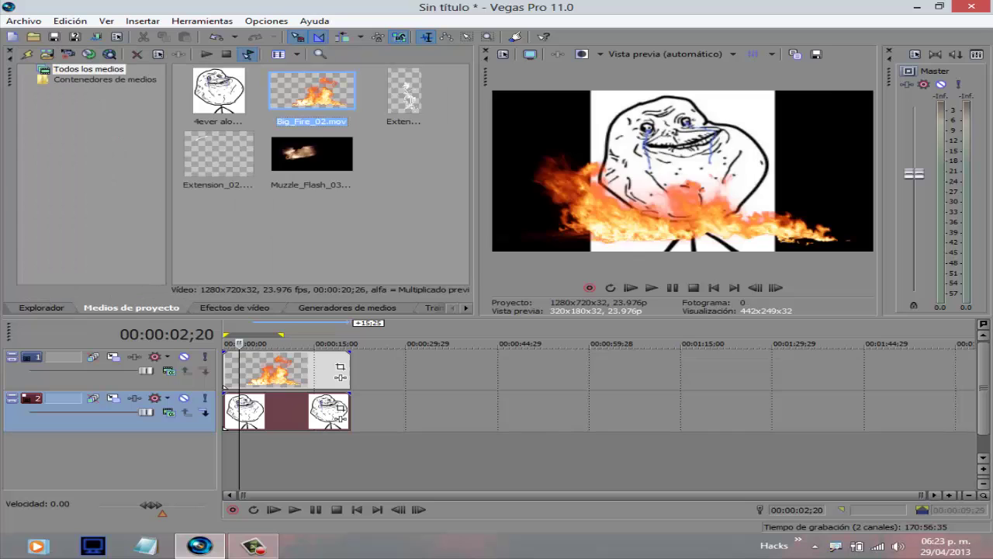
Step: Set the alpha channel of Muzzle_Flash_03.mov to Multiplicado previamente in its media properties
click(312, 155)
right_click(306, 164)
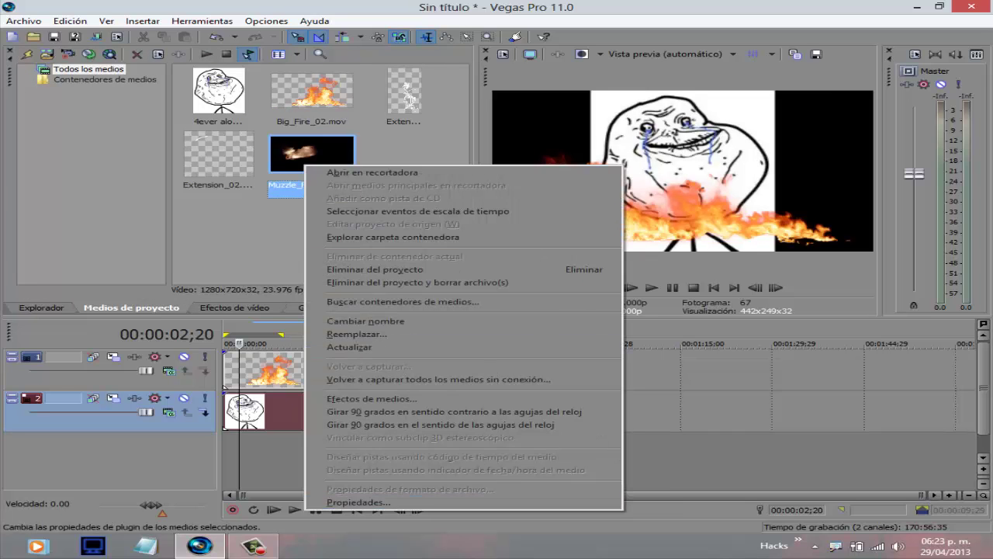
click(357, 502)
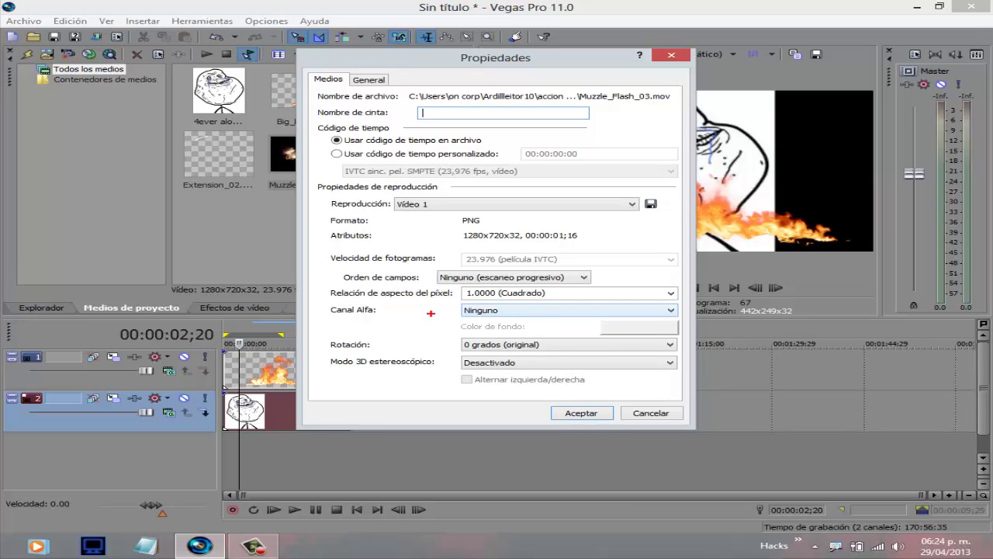
drag(337, 317, 360, 312)
key(Escape)
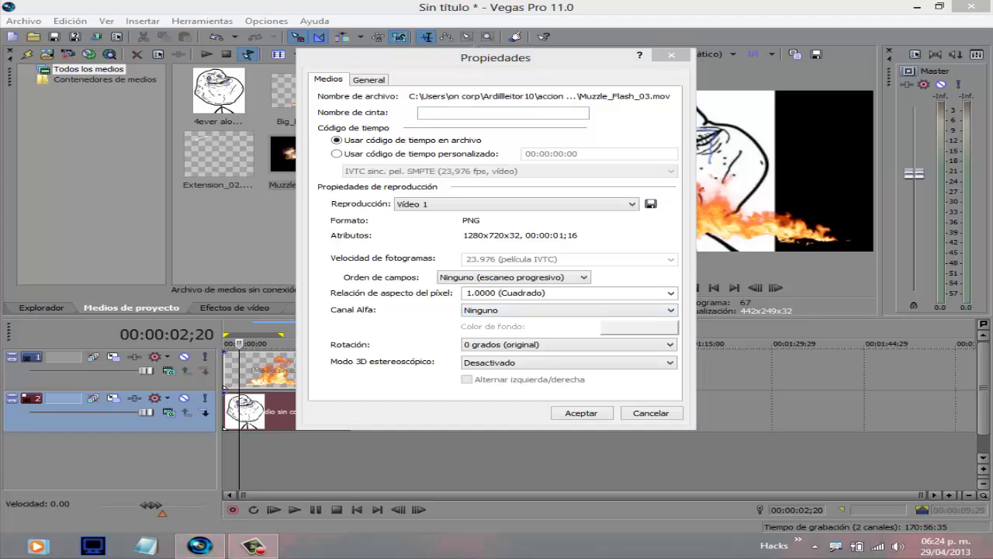
click(569, 311)
click(568, 310)
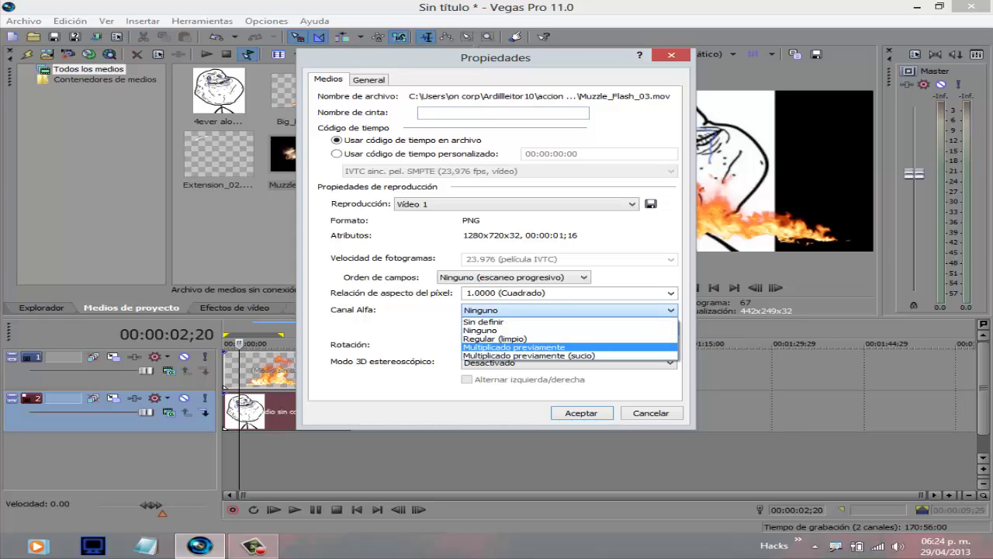
key(Return)
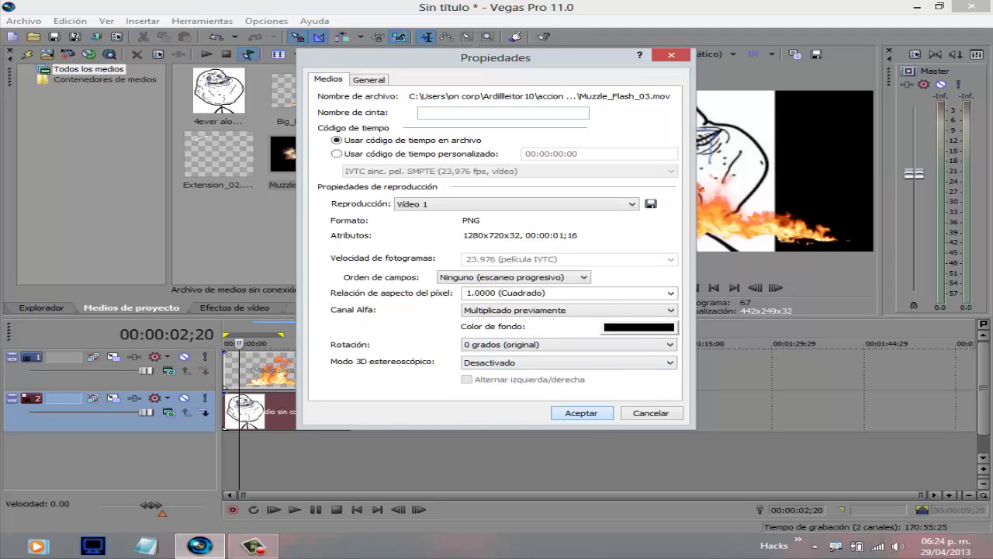
key(Return)
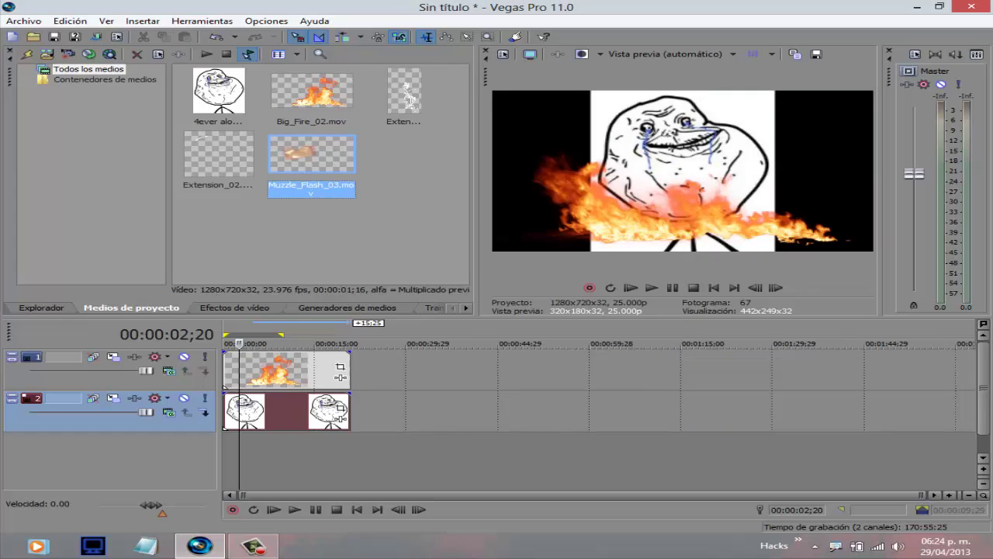
Step: Replace the fire clip on track 1 with Muzzle_Flash_03.mov at the start of the timeline
click(267, 370)
key(Delete)
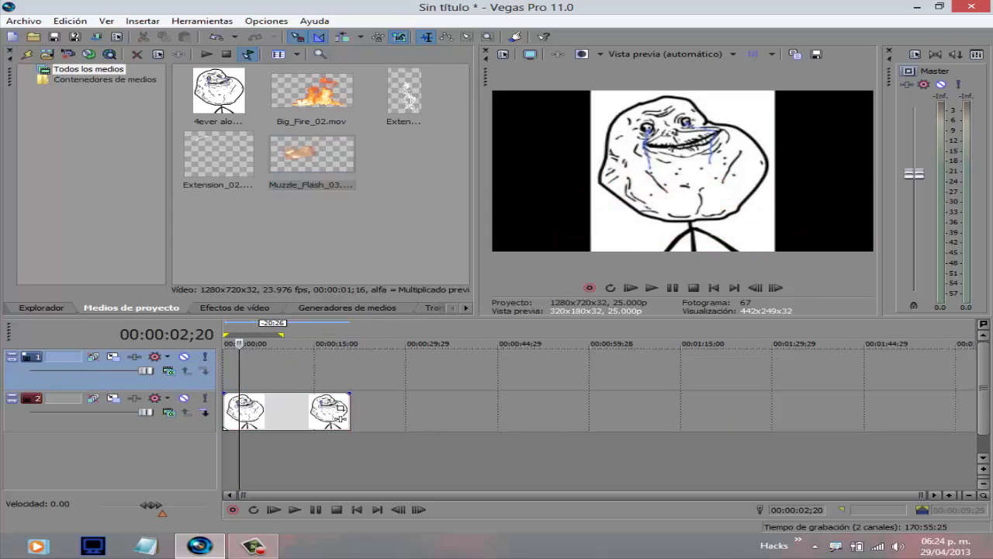
drag(311, 155, 225, 370)
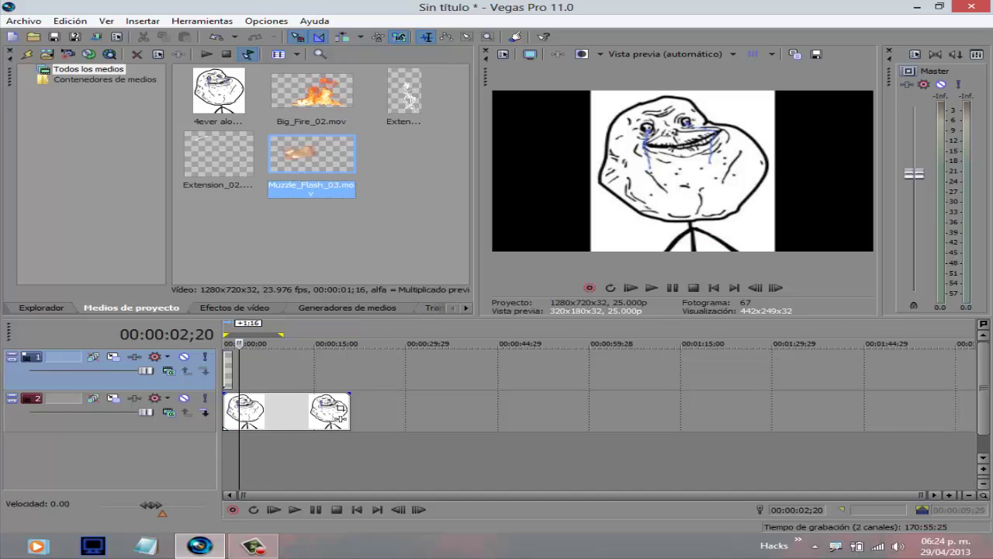
click(255, 370)
scroll(255, 370, up, 7)
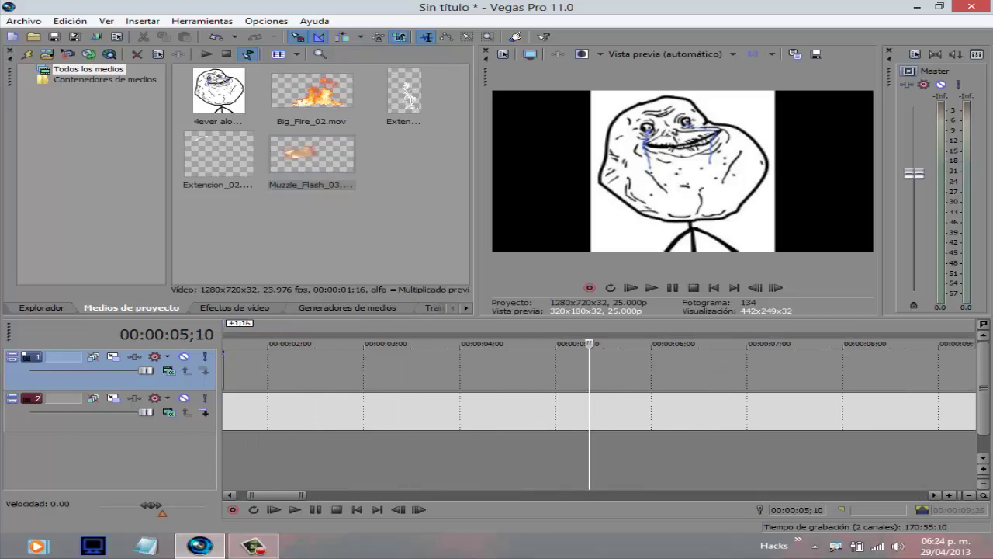
Step: Check the muzzle flash over the image at 00:00:00;08 and 00:00:00;03, and return to the start of the timeline
click(357, 509)
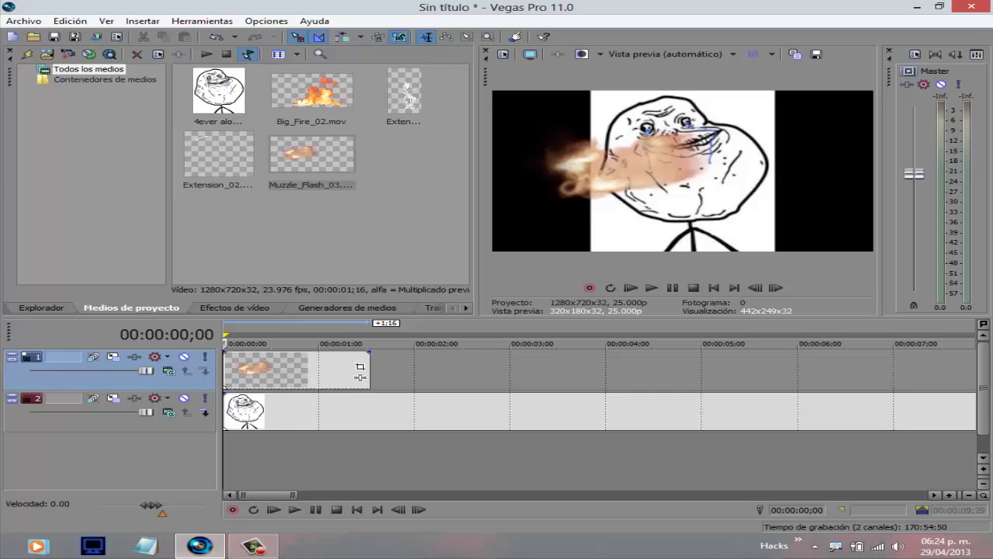
click(284, 370)
click(249, 370)
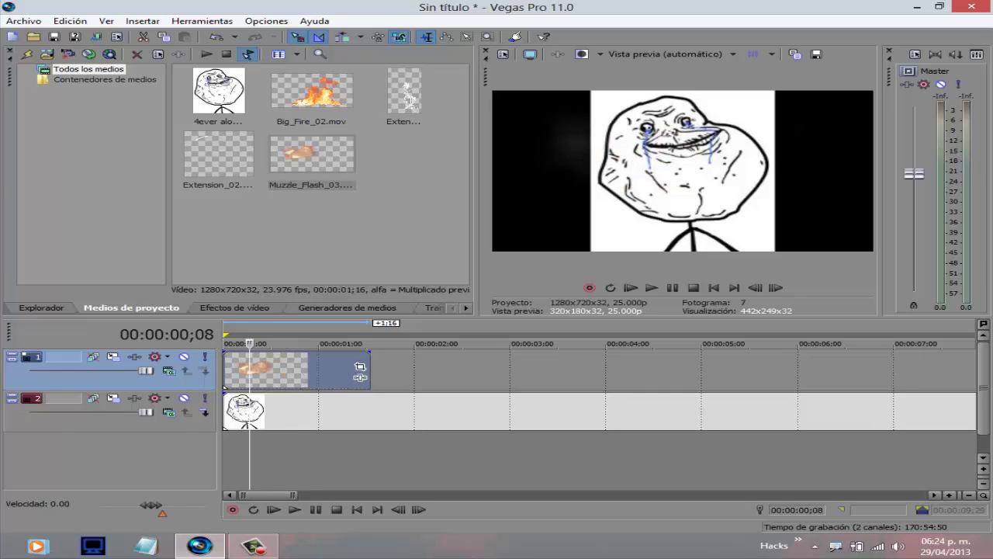
click(233, 370)
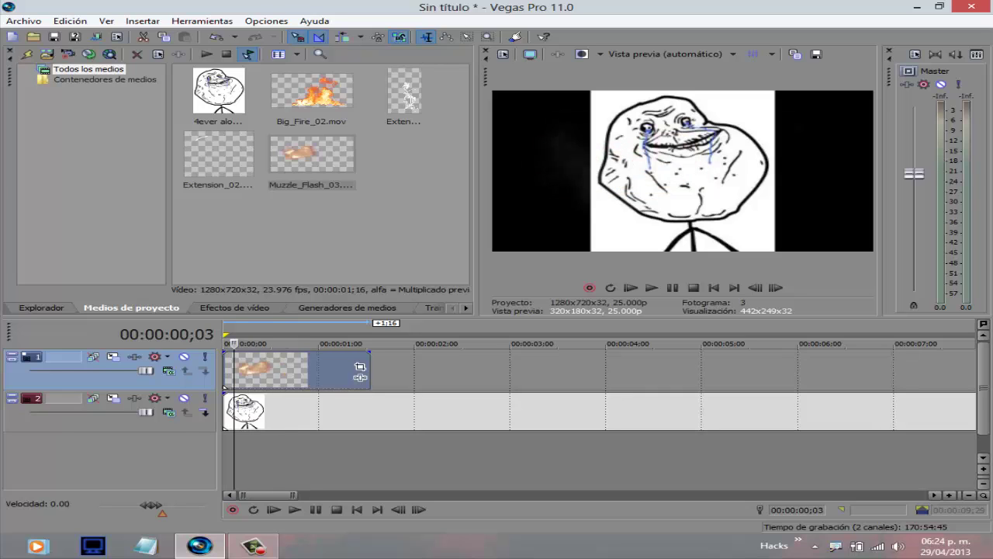
click(224, 370)
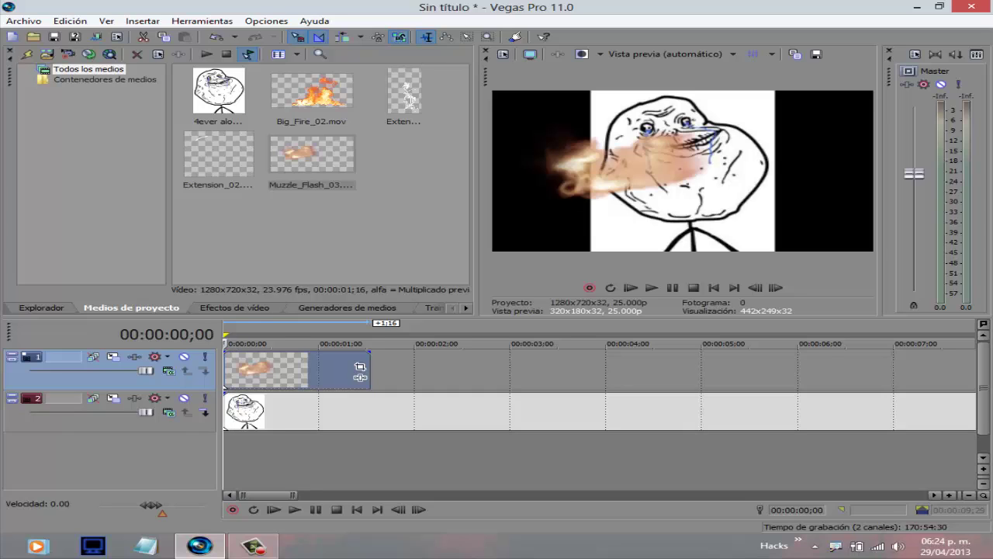
click(359, 377)
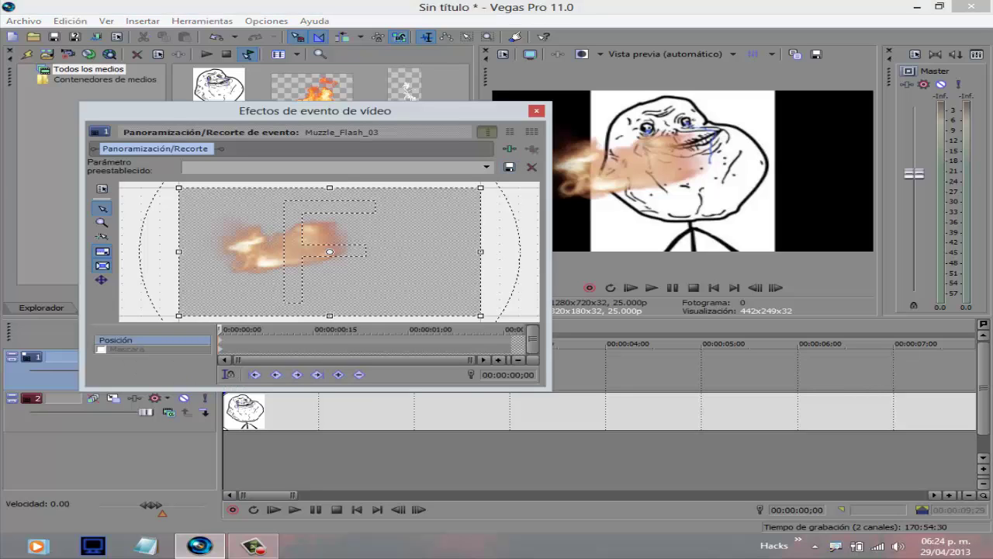
click(535, 110)
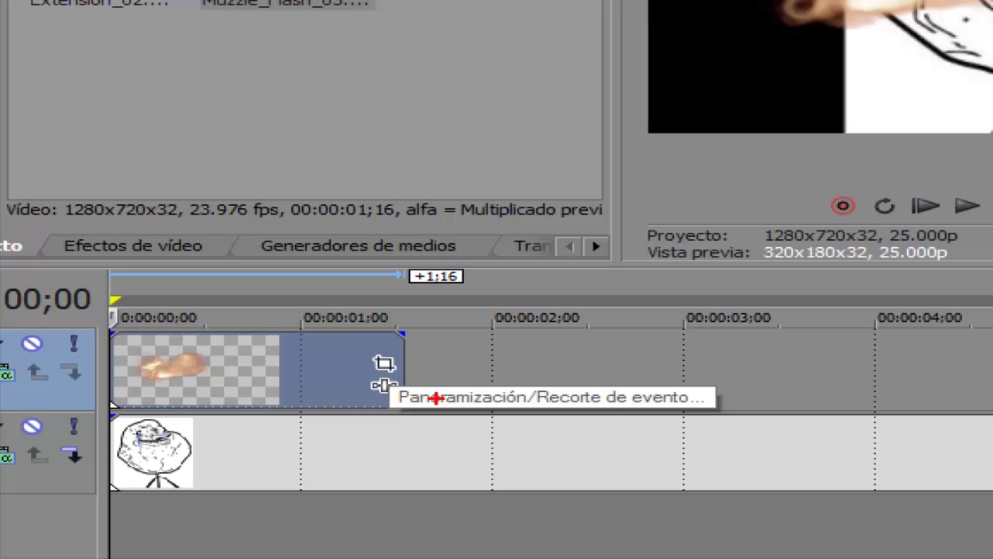
mouse_move(371, 355)
mouse_down()
mouse_move(375, 384)
mouse_move(405, 379)
mouse_move(379, 353)
mouse_move(356, 365)
mouse_up()
key(Escape)
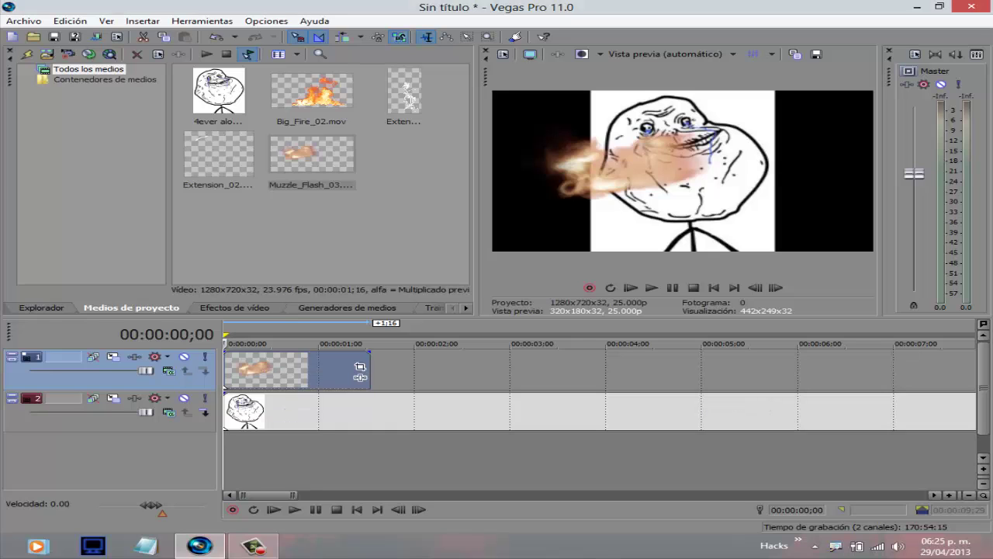
Step: Open Pan/Crop for the Muzzle_Flash_03 event in an enlarged window, and shift and rotate its frame until the flash is almost upside down
click(360, 369)
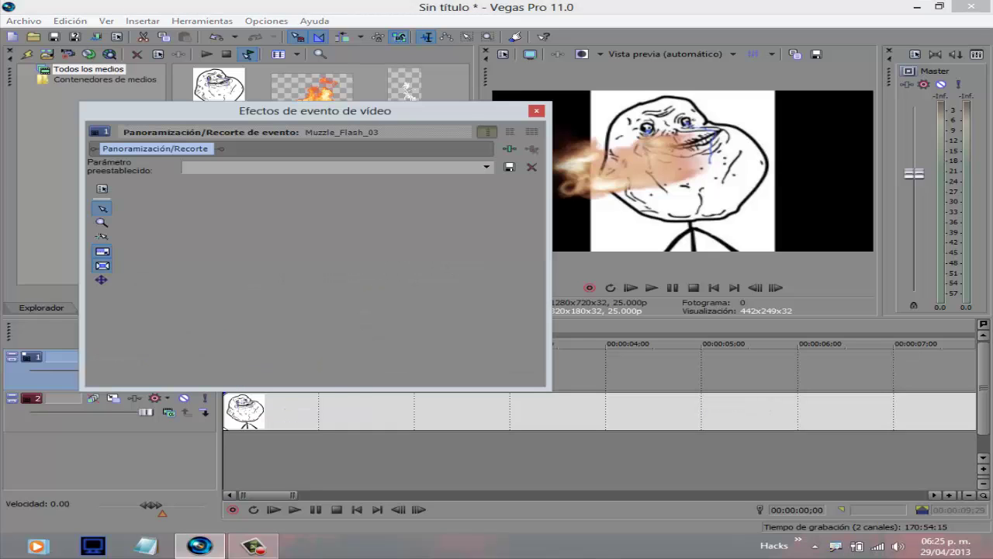
drag(551, 390, 614, 496)
drag(346, 111, 295, 117)
drag(372, 307, 373, 286)
drag(309, 313, 248, 341)
drag(465, 342, 131, 400)
drag(375, 228, 408, 247)
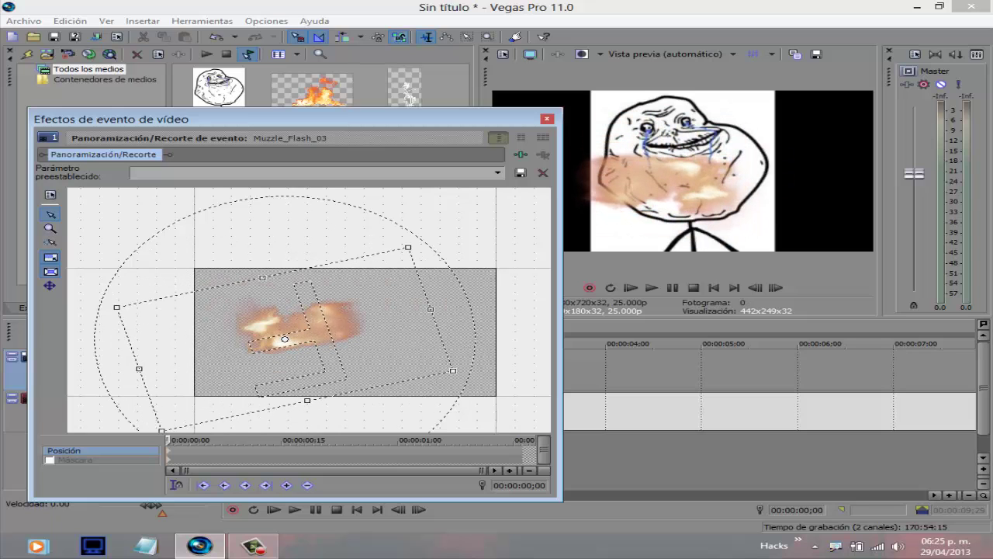
Step: Reposition the muzzle flash's crop frame and turn it to about a right angle, placing the flash upright along the drawn face's right edge
drag(285, 339, 253, 343)
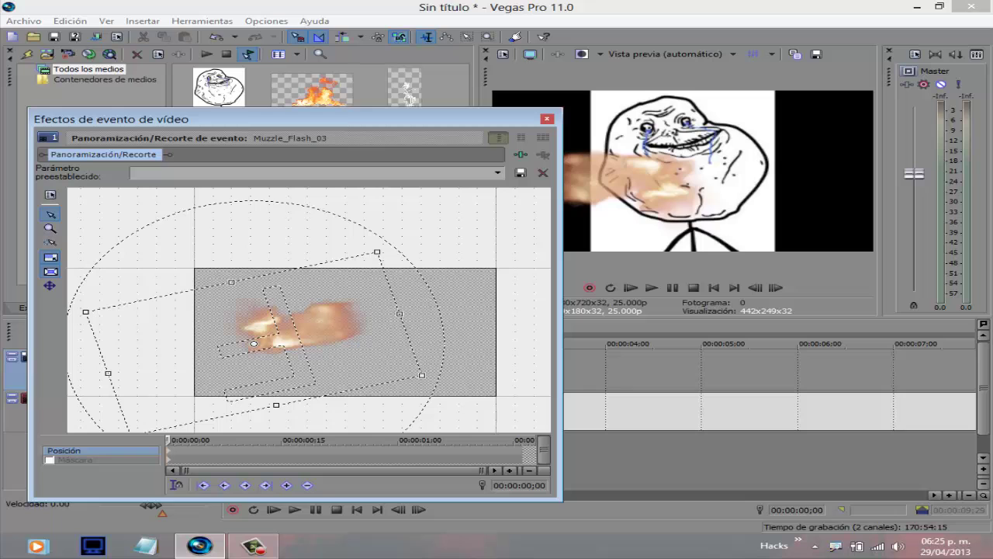
drag(254, 343, 300, 354)
drag(465, 334, 301, 238)
drag(310, 326, 313, 256)
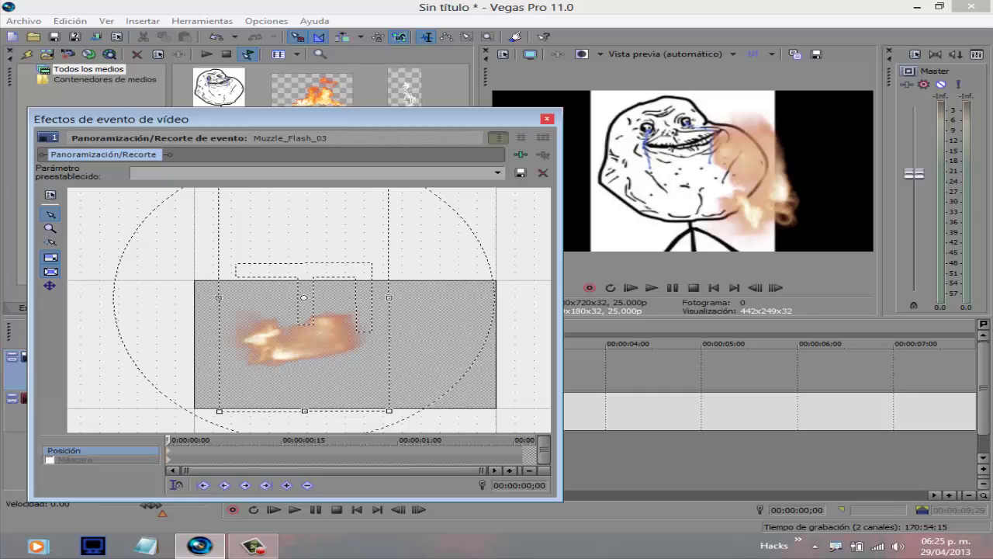
click(547, 119)
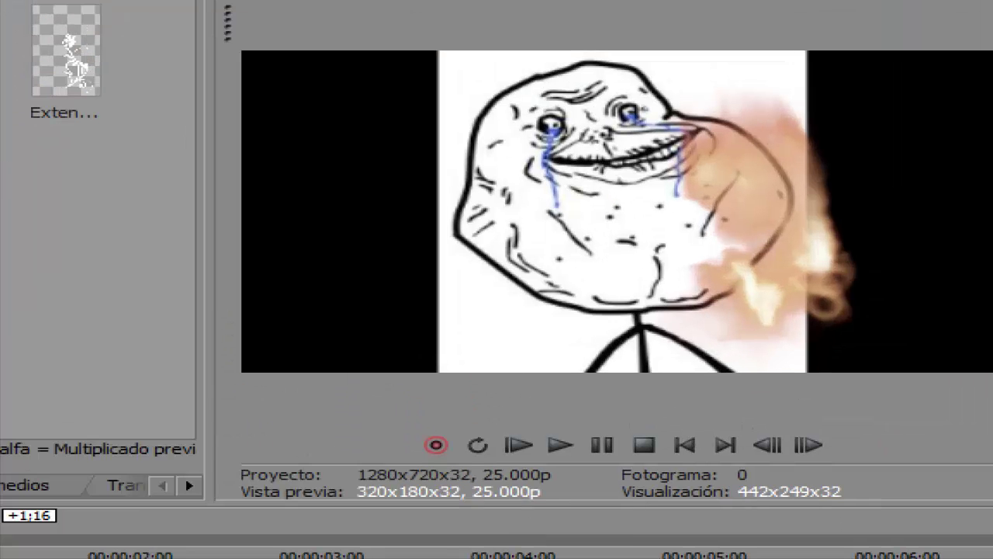
mouse_move(736, 104)
mouse_down()
mouse_move(676, 123)
mouse_move(725, 295)
mouse_move(842, 244)
mouse_up()
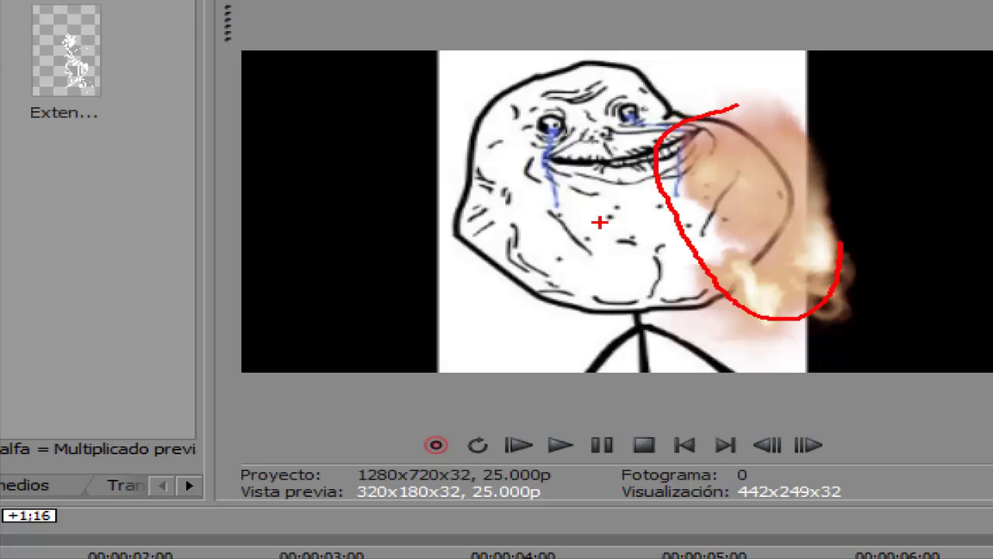